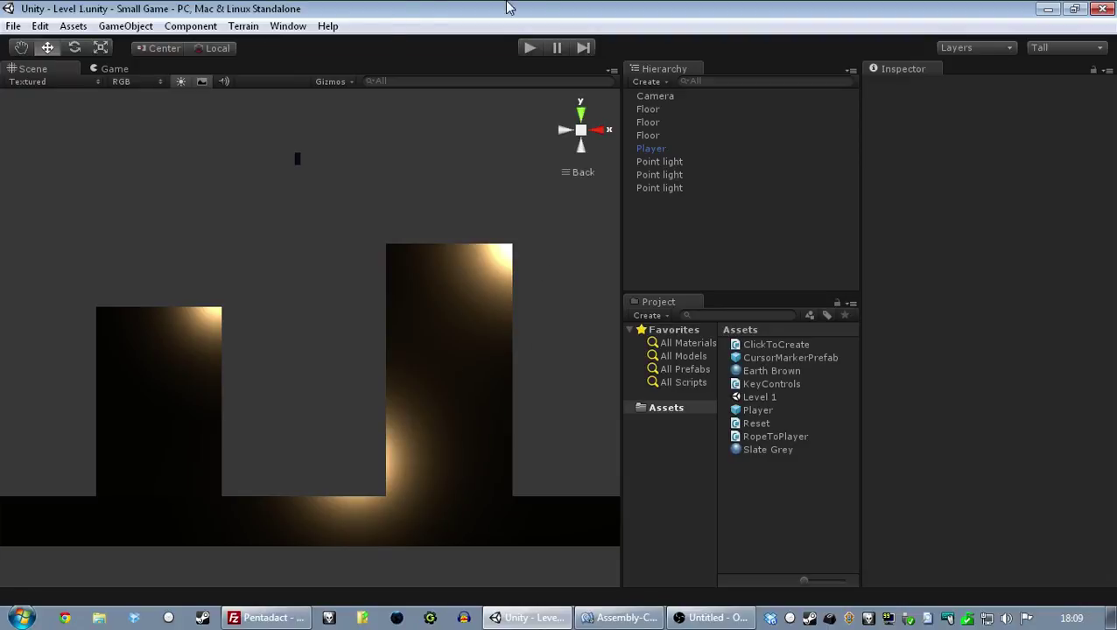
# Run the game and swing the player on successive ropes anchored in the sky to land on the shorter block.
pyautogui.click(530, 49)
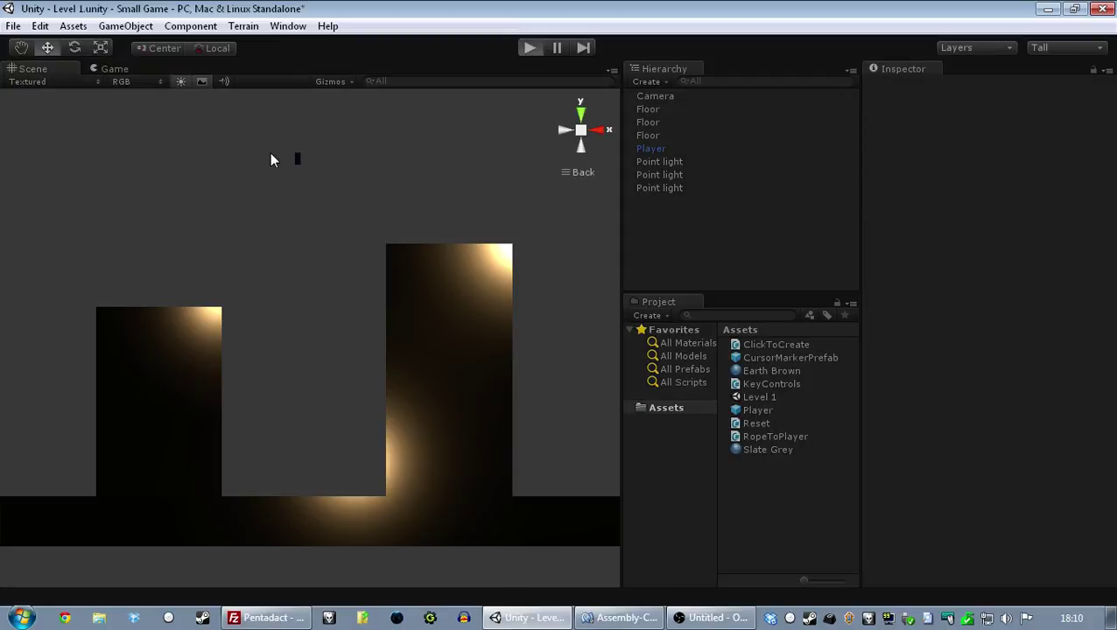
pyautogui.click(253, 136)
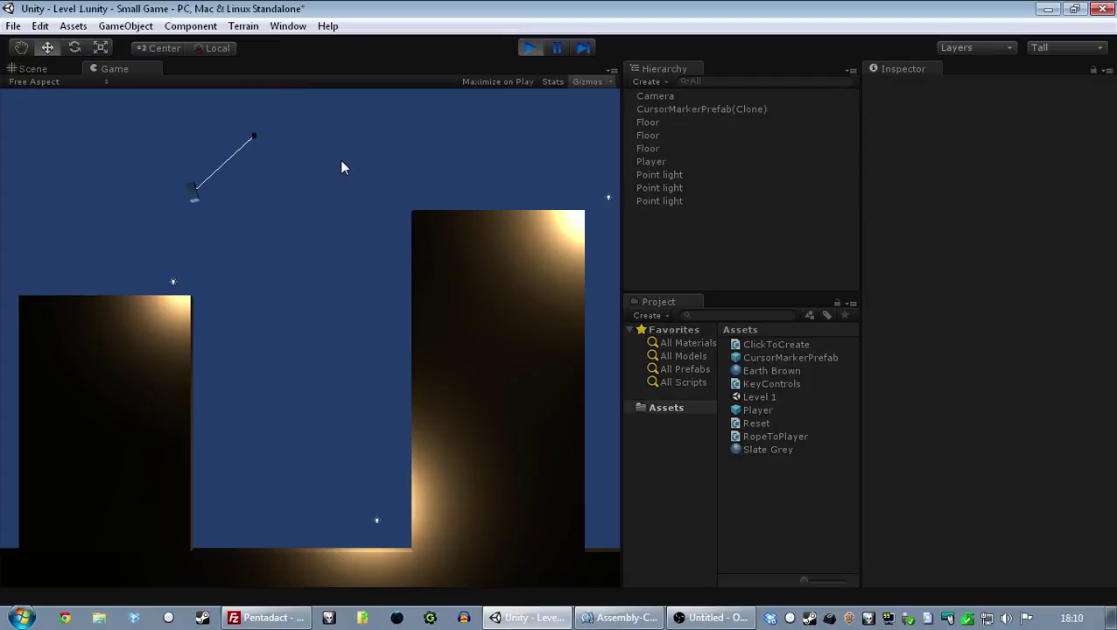
pyautogui.click(306, 141)
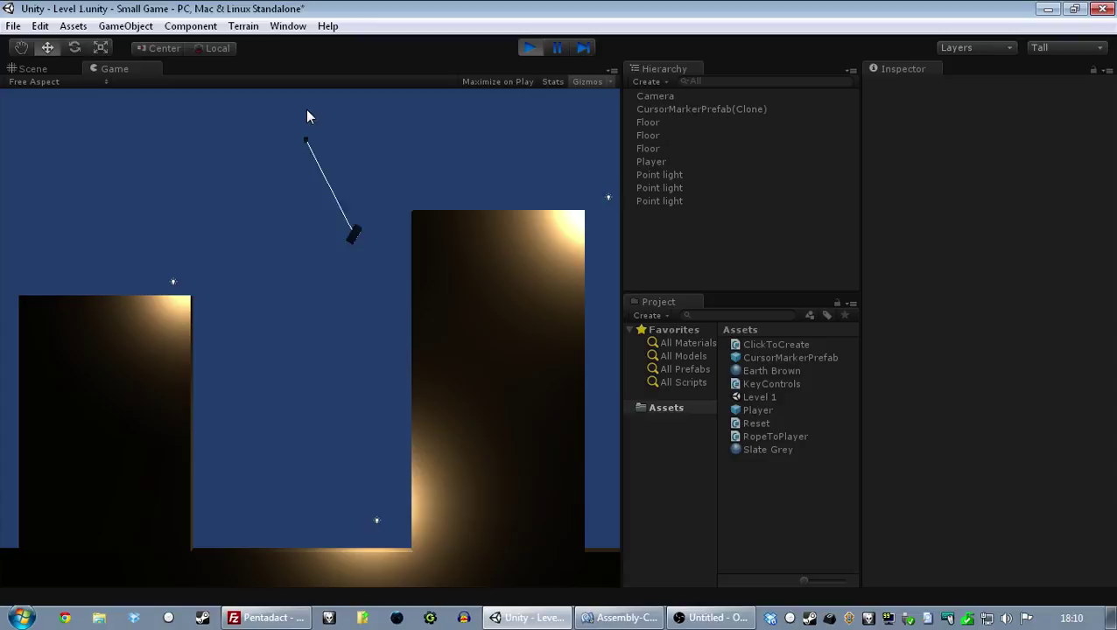
pyautogui.moveTo(307, 110)
pyautogui.mouseDown()
pyautogui.moveTo(187, 140)
pyautogui.moveTo(177, 105)
pyautogui.moveTo(153, 86)
pyautogui.mouseUp()
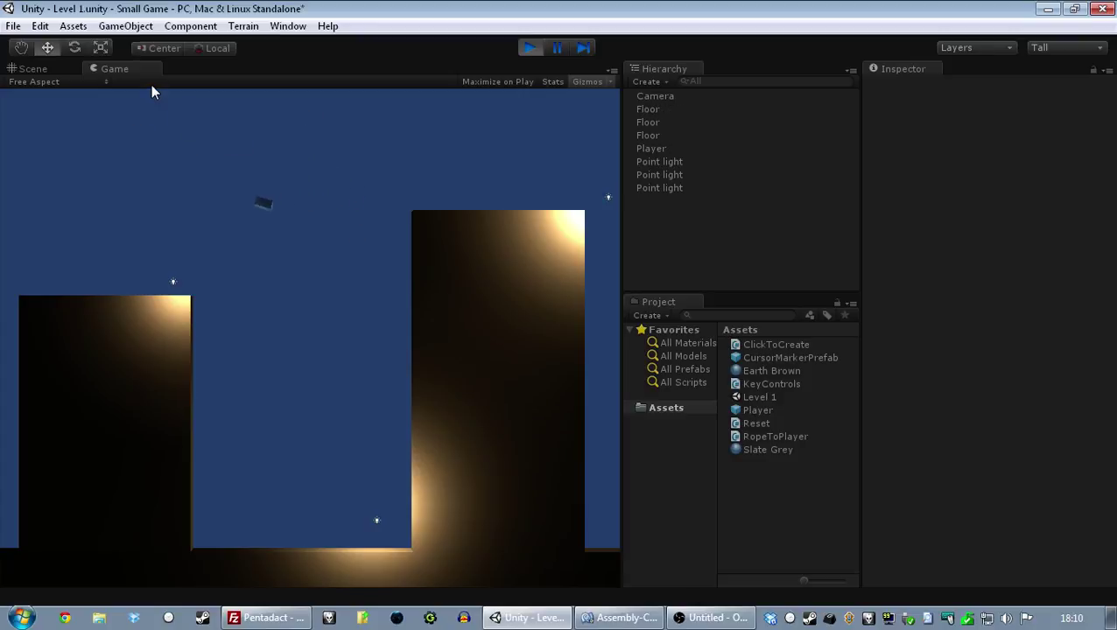
pyautogui.click(150, 88)
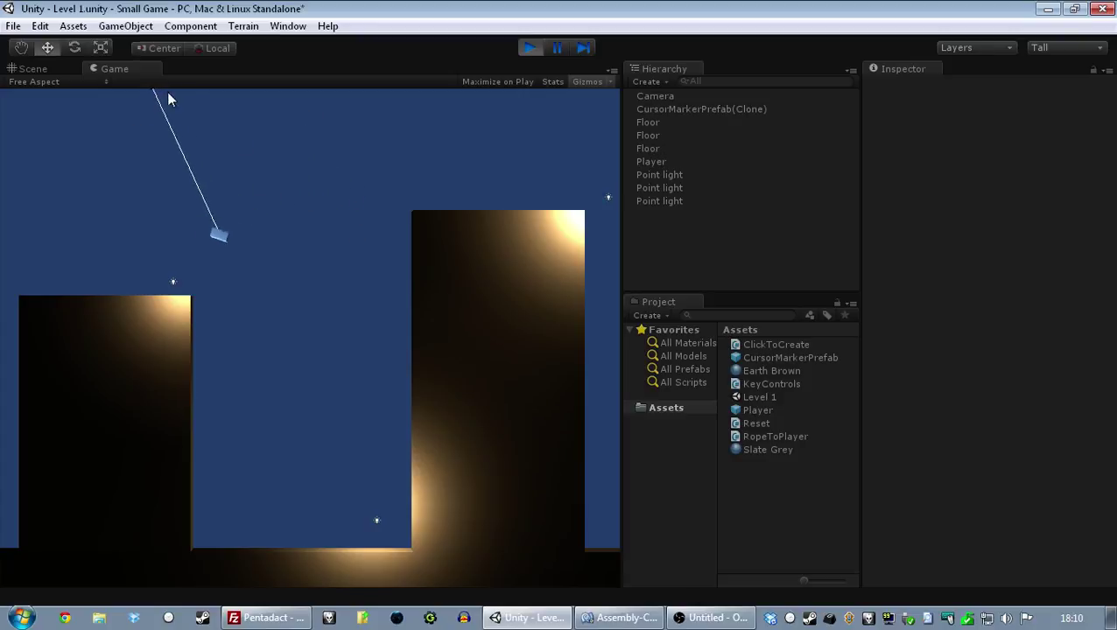
pyautogui.click(119, 119)
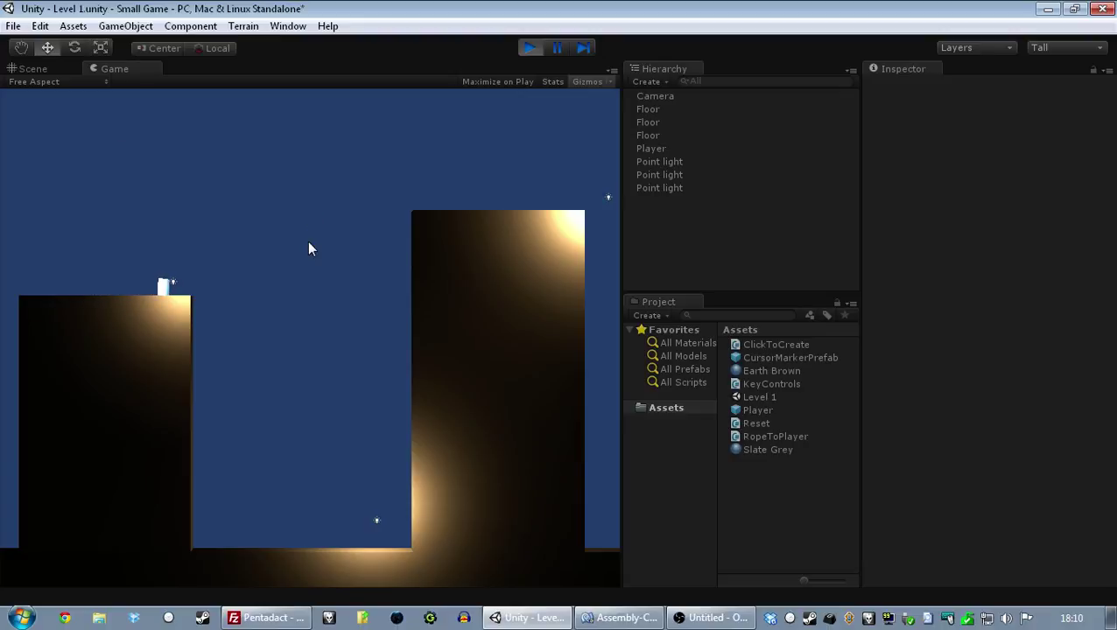
# Move the player back and forth on the shorter block and swing it off on a rope anchored above the gap.
pyautogui.press('d')
pyautogui.press('a')
pyautogui.click(256, 140)
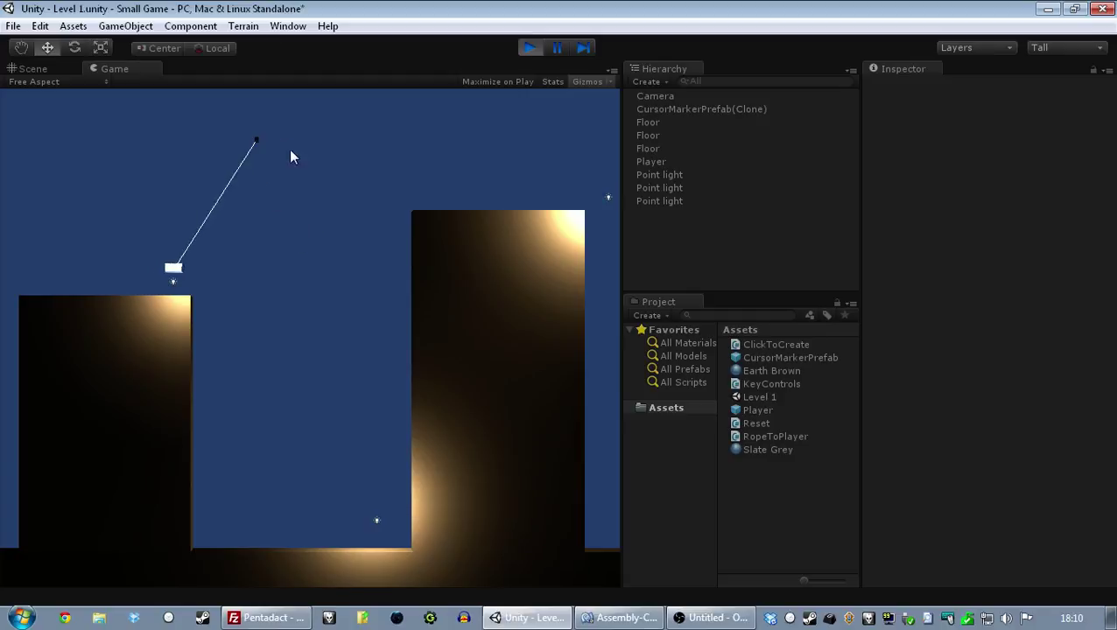
pyautogui.moveTo(291, 150)
pyautogui.mouseDown()
pyautogui.moveTo(277, 113)
pyautogui.moveTo(288, 263)
pyautogui.mouseUp()
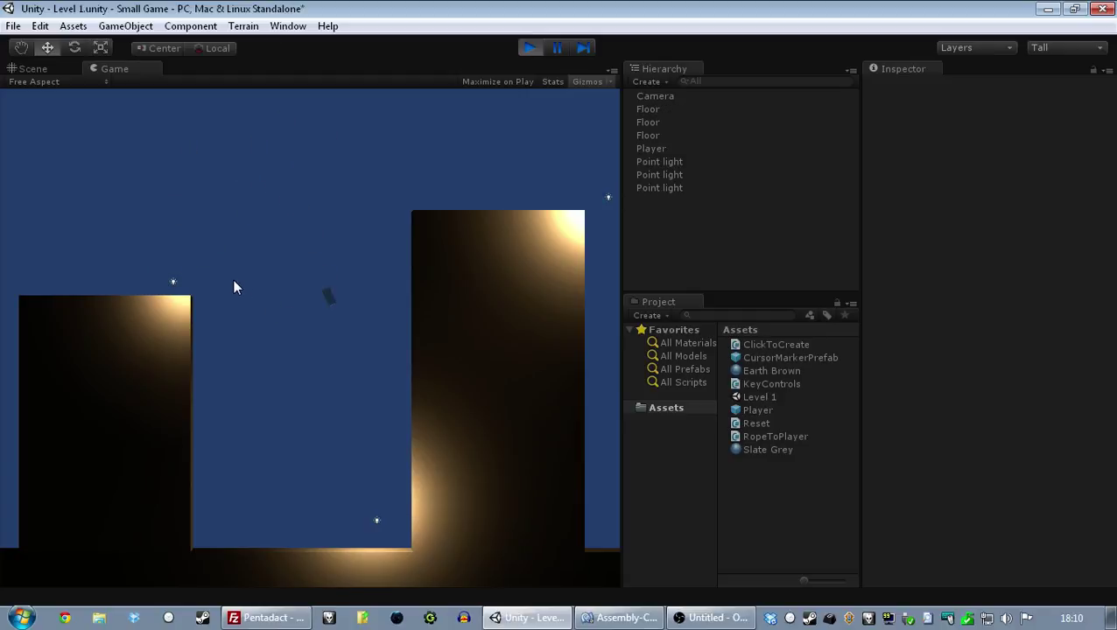
# Test chained ropes between the two blocks by swinging the player inside the gap and dropping it to the floor.
pyautogui.click(282, 280)
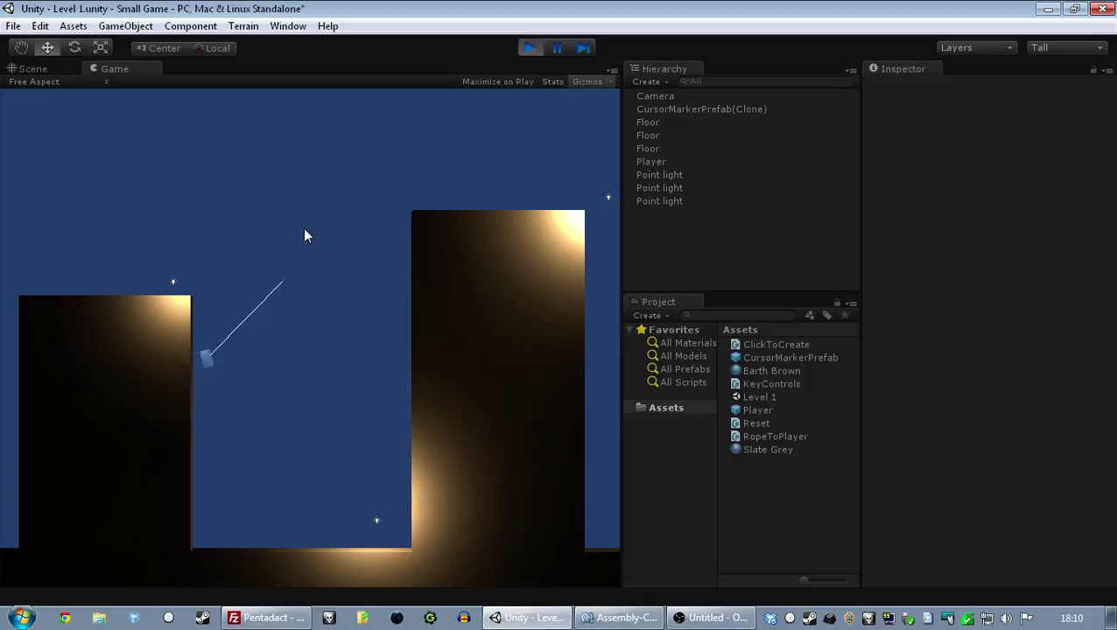
pyautogui.click(305, 236)
pyautogui.click(309, 285)
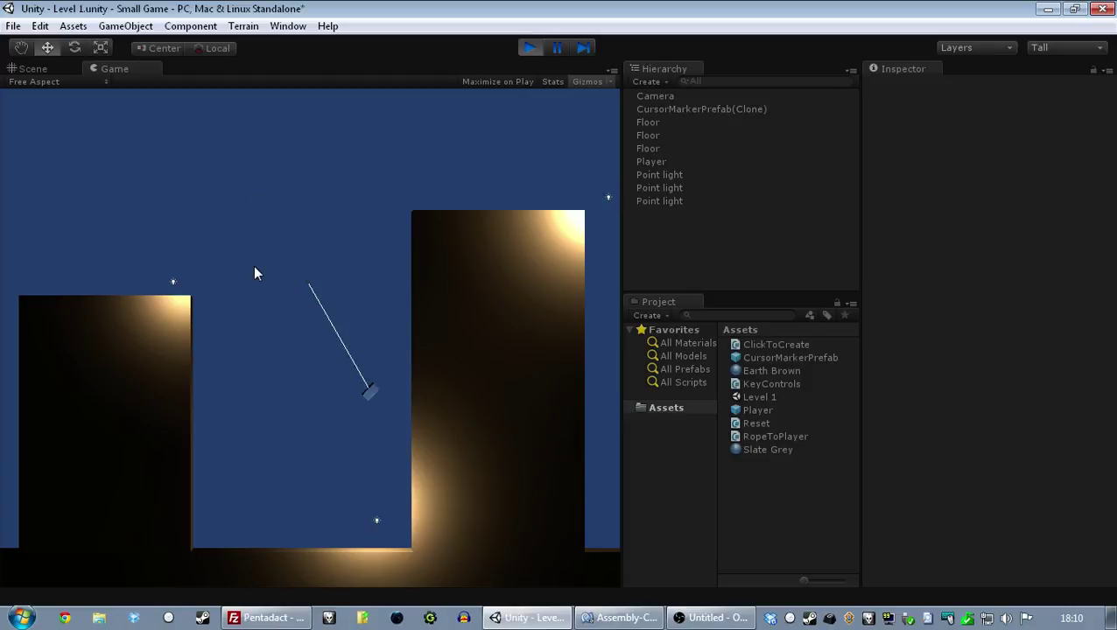
pyautogui.click(337, 184)
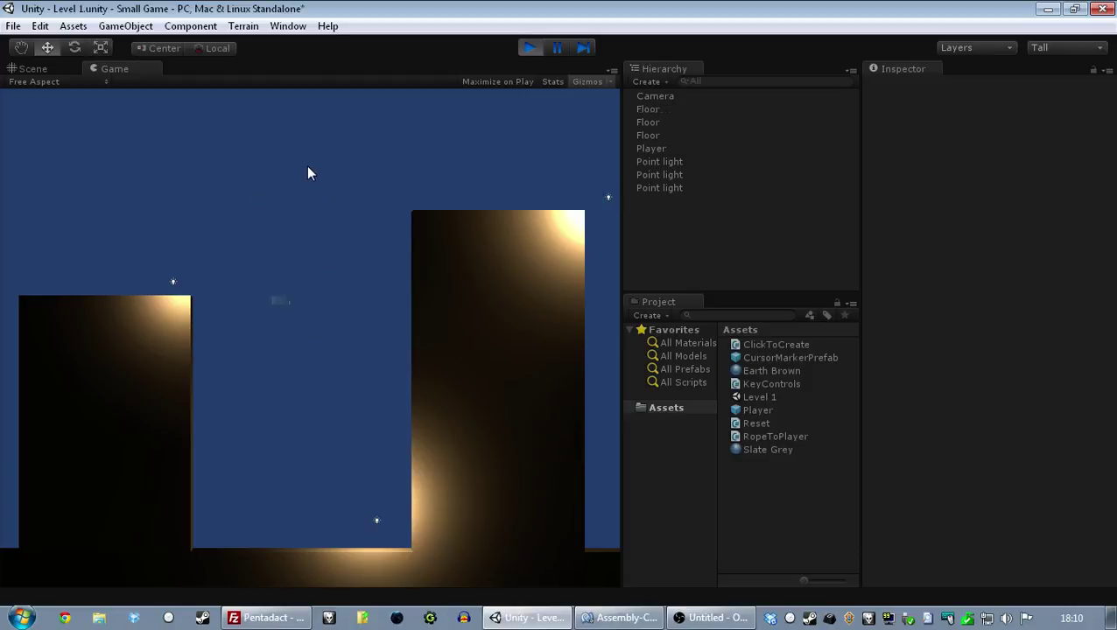
pyautogui.click(307, 170)
pyautogui.click(361, 300)
pyautogui.click(378, 247)
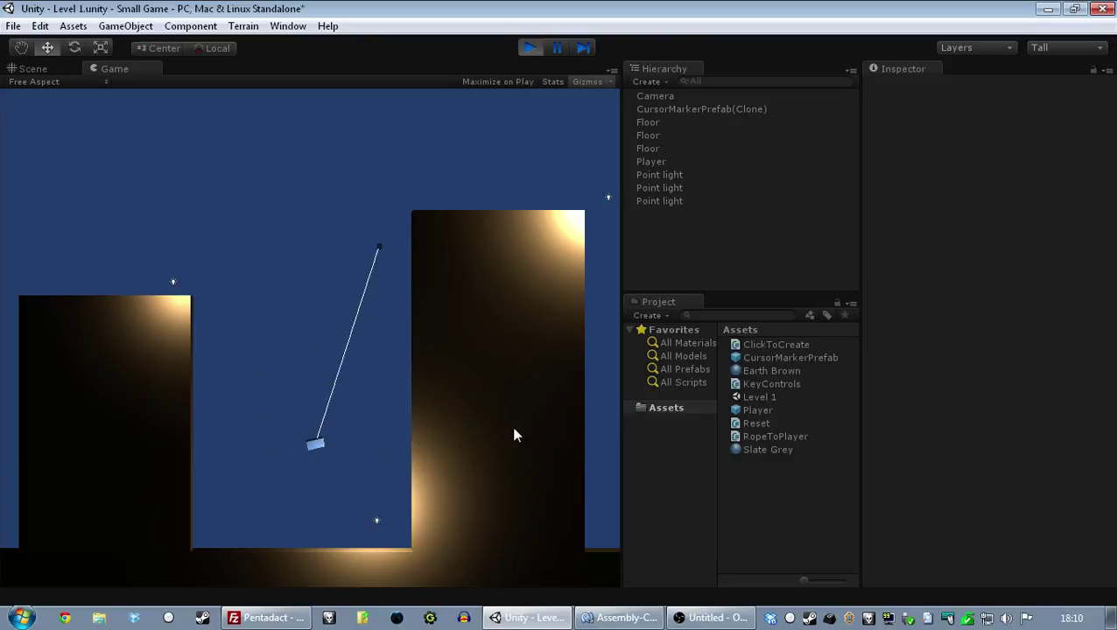
pyautogui.click(260, 263)
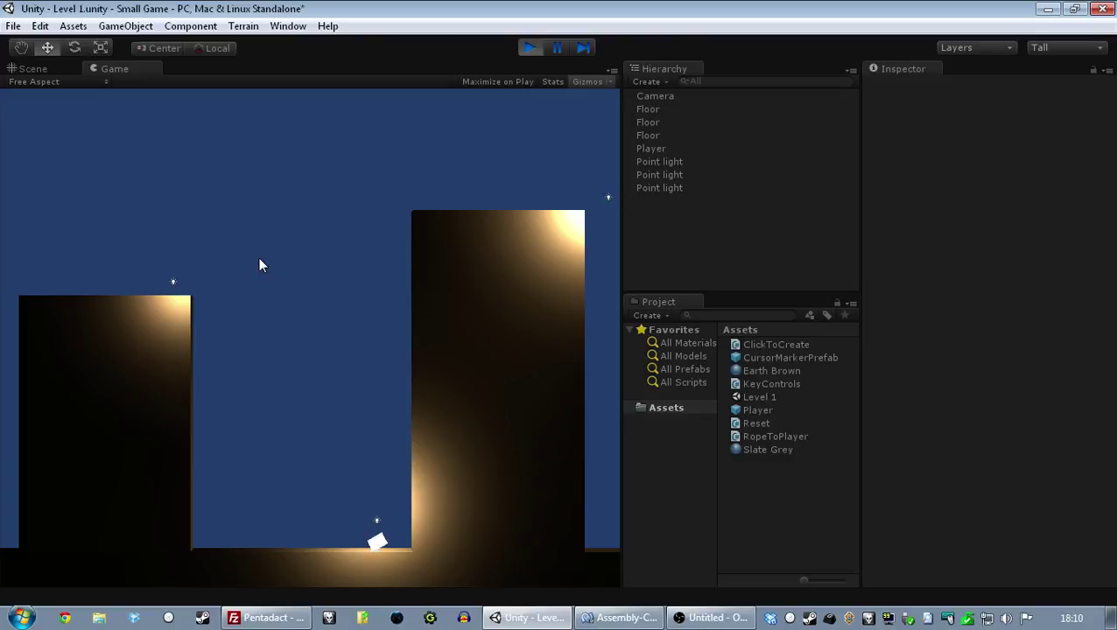
# Move the player along the gap floor and hoist it on ropes beside the shorter block and beside the taller block.
pyautogui.press('a')
pyautogui.press('d')
pyautogui.press('Left')
pyautogui.press('Left')
pyautogui.click(187, 274)
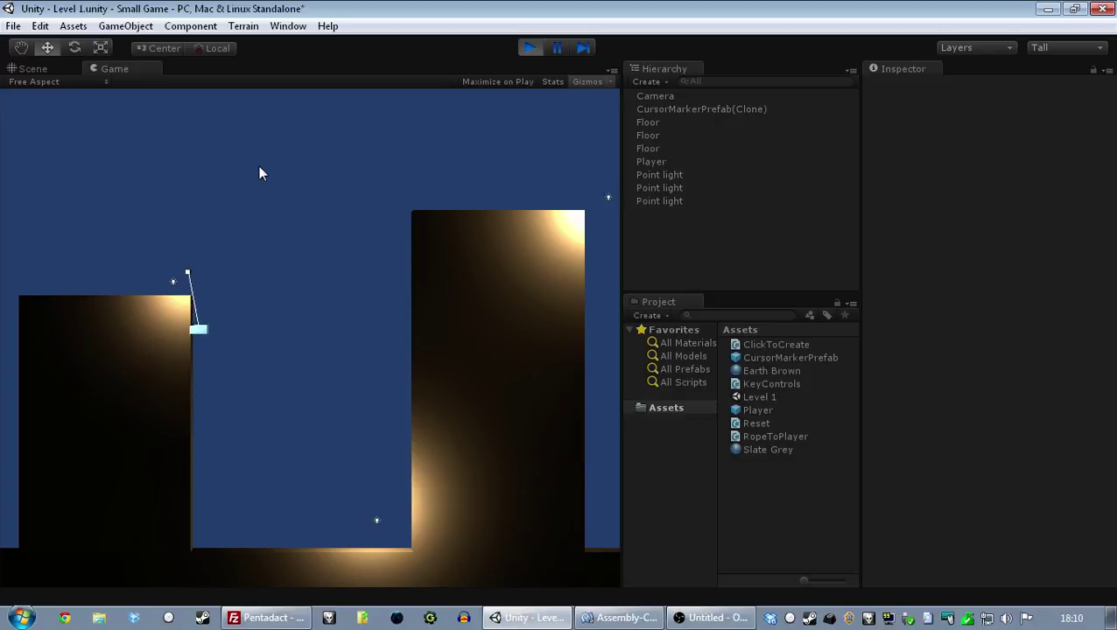
pyautogui.press('Right')
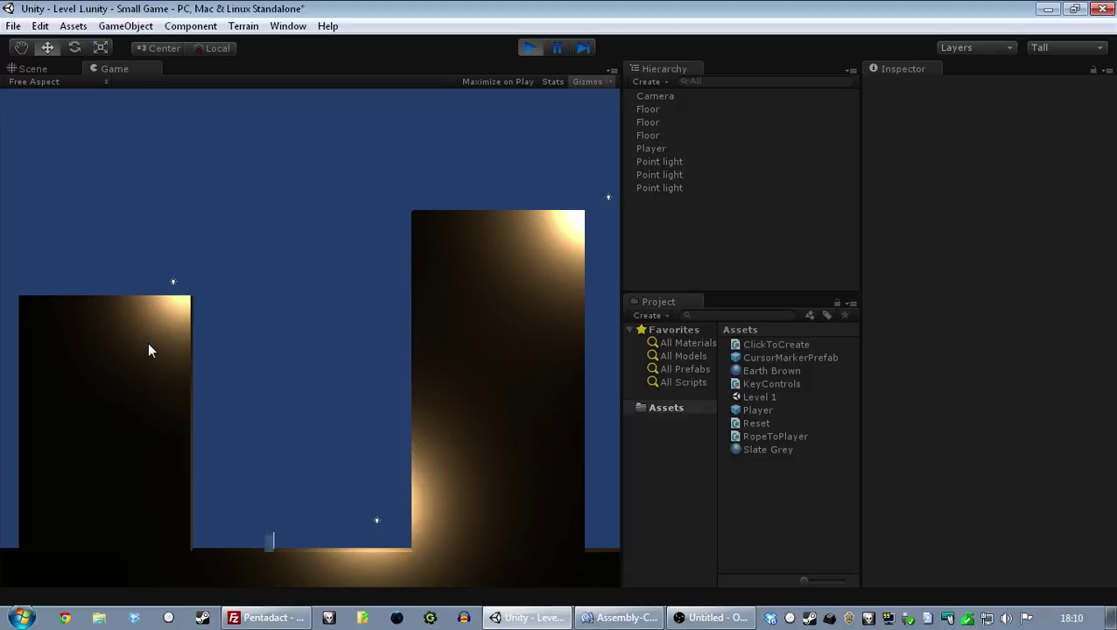
pyautogui.click(389, 147)
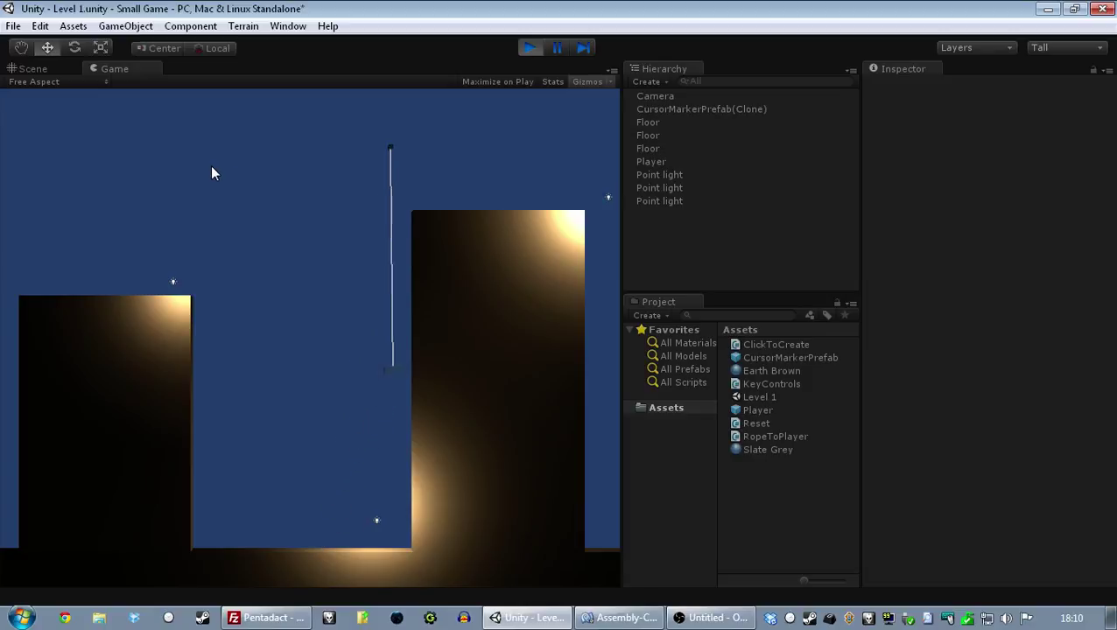
# Swing the player across the gap onto the taller block and back onto the shorter block.
pyautogui.click(245, 135)
pyautogui.click(246, 139)
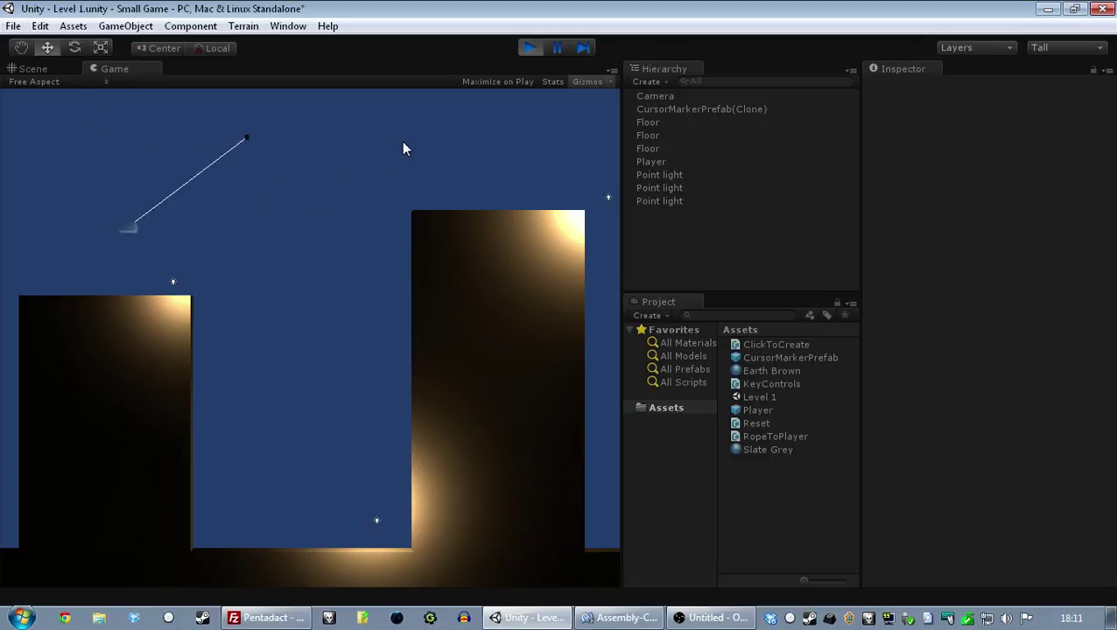
pyautogui.click(443, 90)
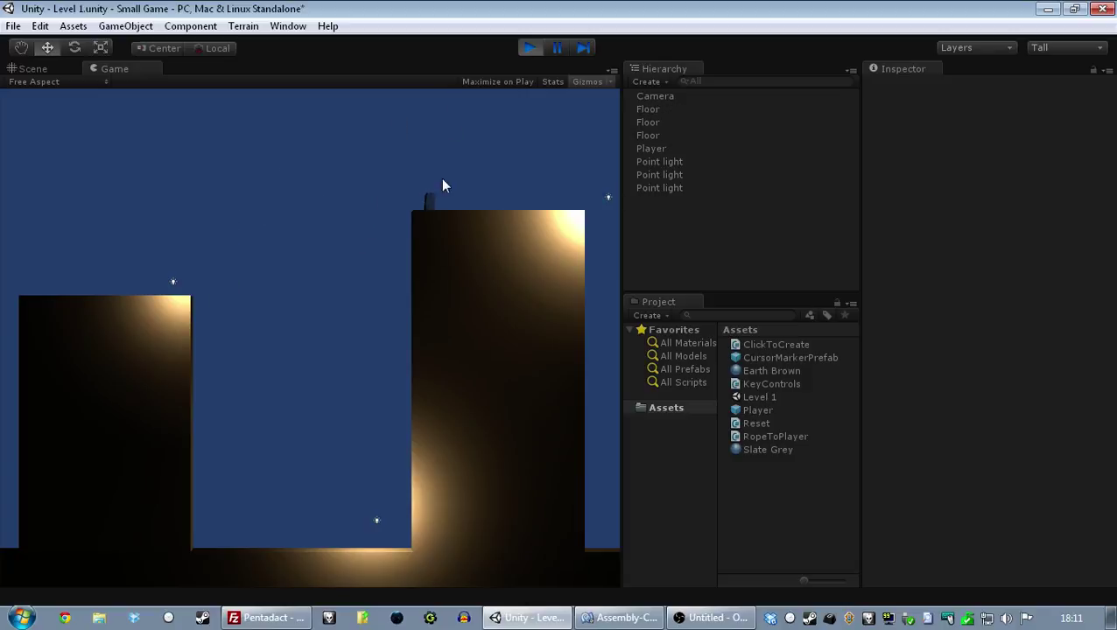
pyautogui.click(245, 120)
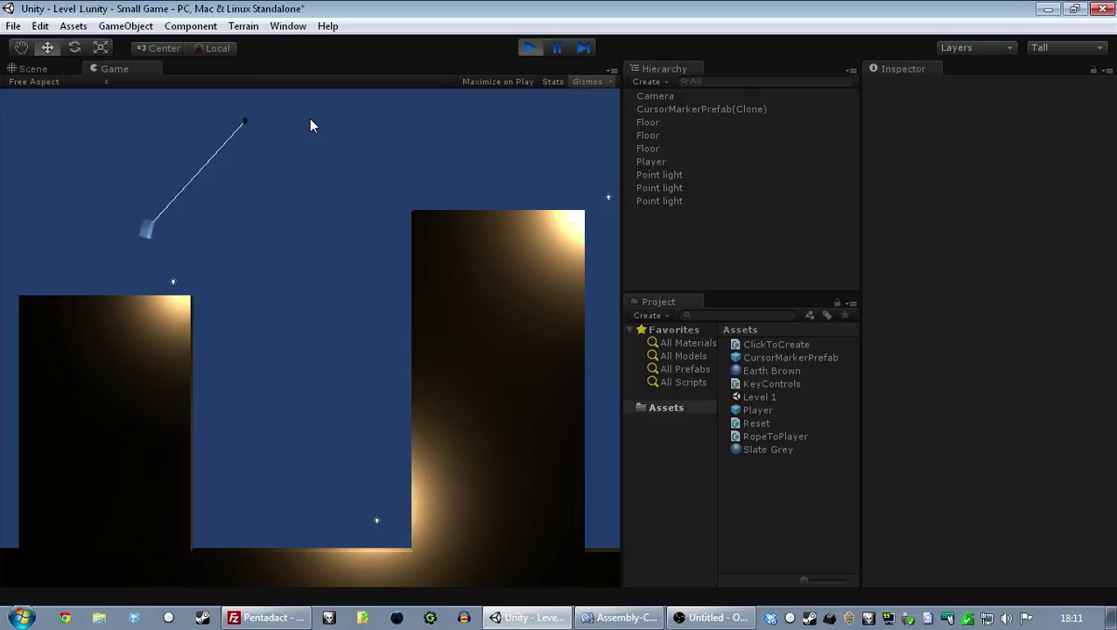
pyautogui.press('space')
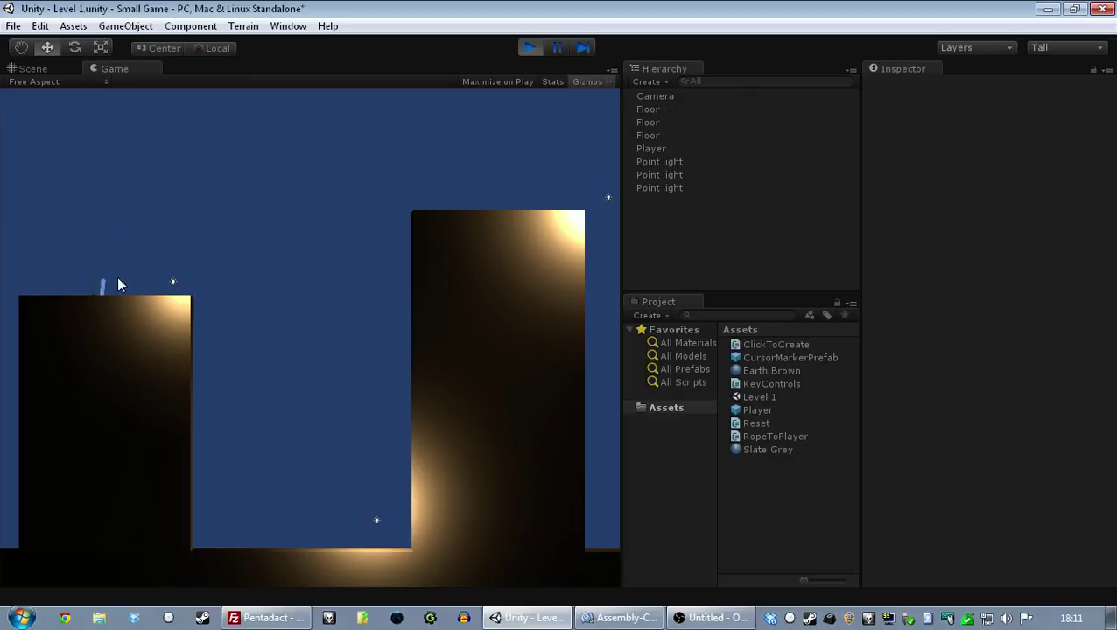
# Drop the player into the gap and hoist it on a rope anchored beside the taller block's upper edge.
pyautogui.press('d')
pyautogui.click(391, 215)
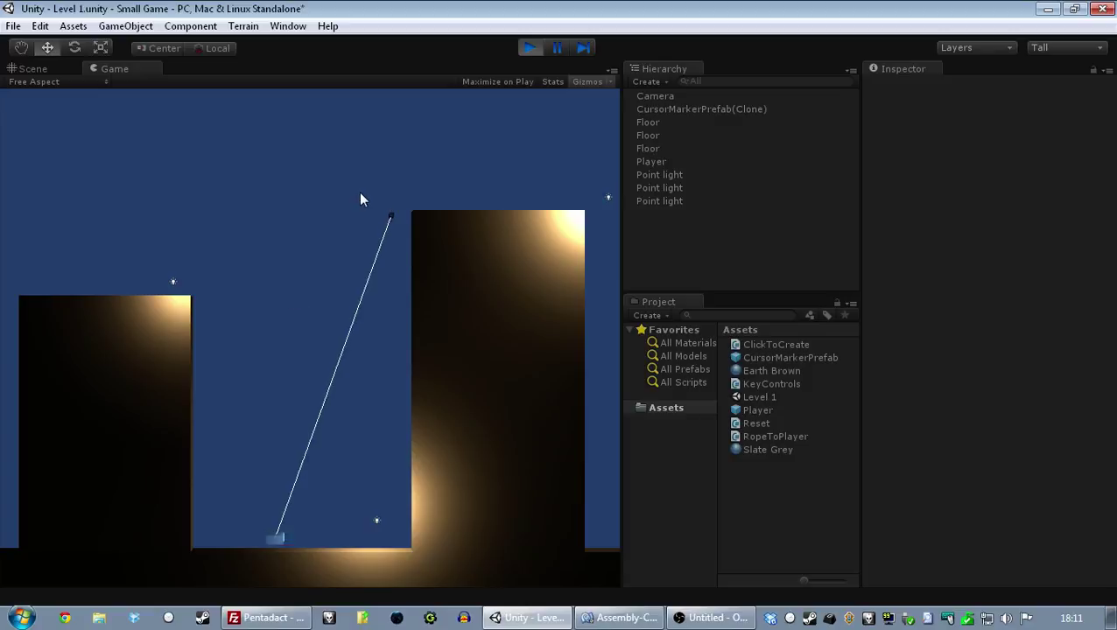
pyautogui.press('Up')
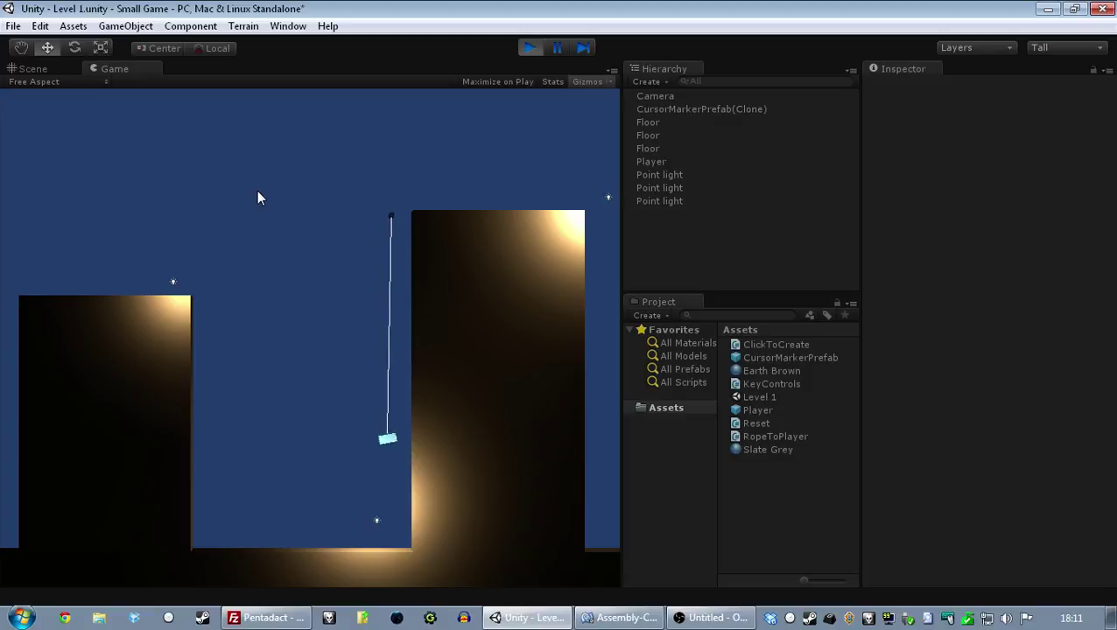
pyautogui.click(273, 142)
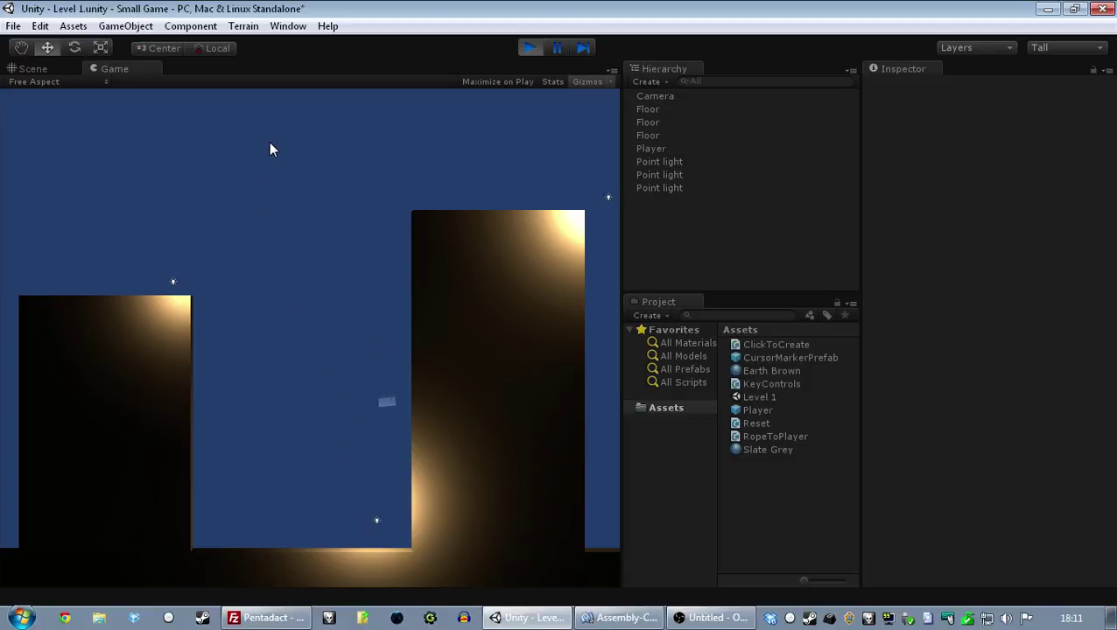
# Swing the player up out of the gap on a chain of ropes and land it on the taller block.
pyautogui.press('Left')
pyautogui.click(296, 201)
pyautogui.click(178, 120)
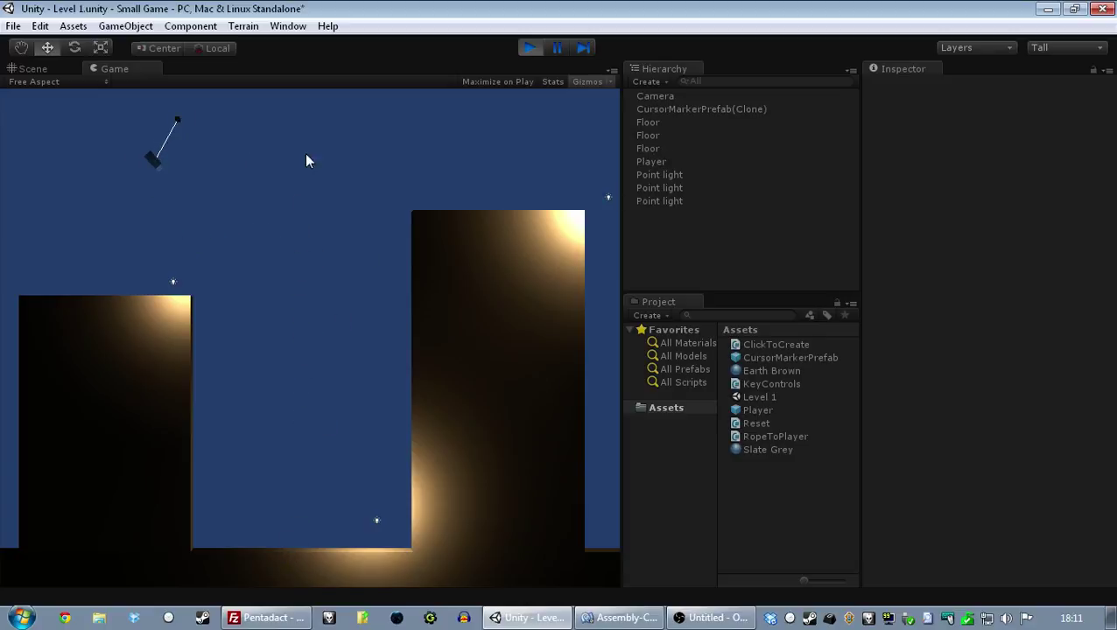
pyautogui.click(305, 115)
pyautogui.click(409, 115)
pyautogui.moveTo(329, 167); pyautogui.dragTo(303, 170)
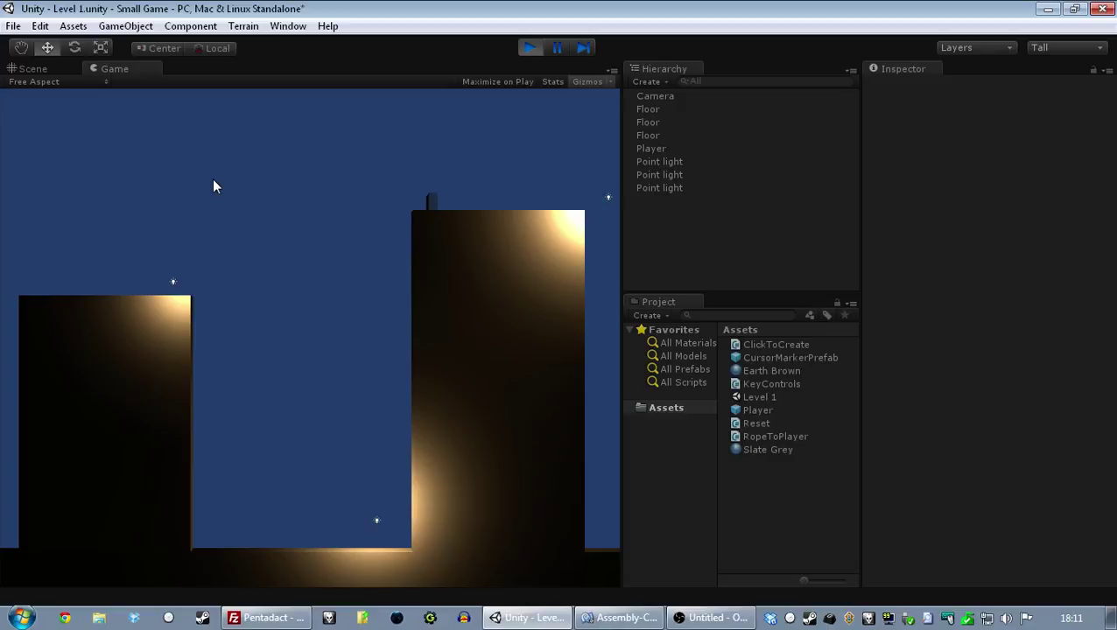
# Move the player on top of the taller block and swing it over the gap until it lands on the shorter block.
pyautogui.press('d')
pyautogui.press('a')
pyautogui.click(248, 118)
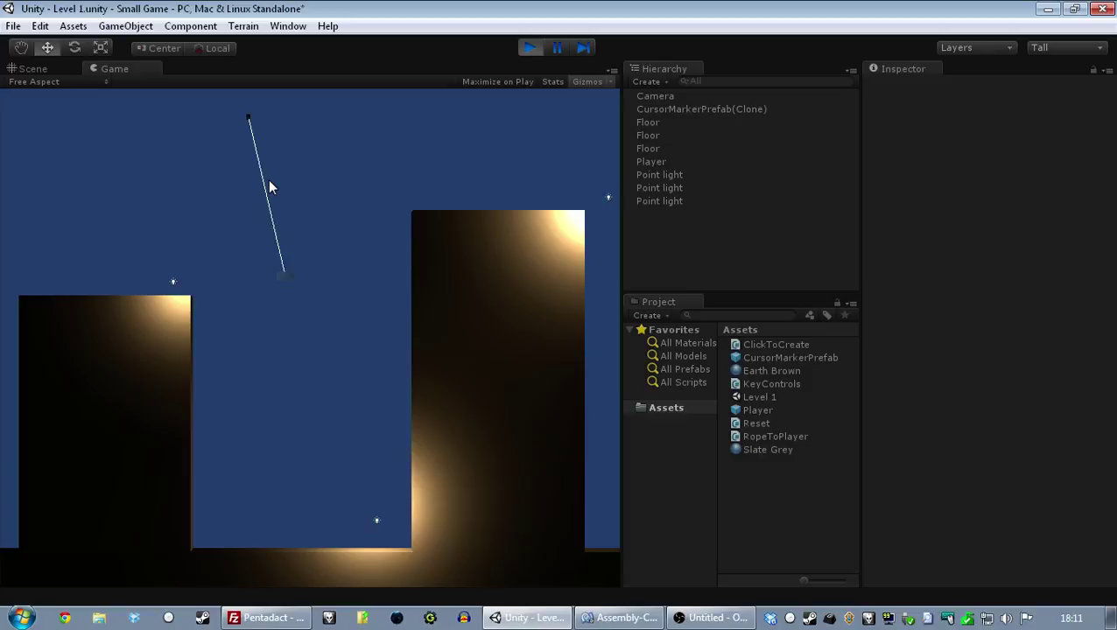
pyautogui.click(369, 122)
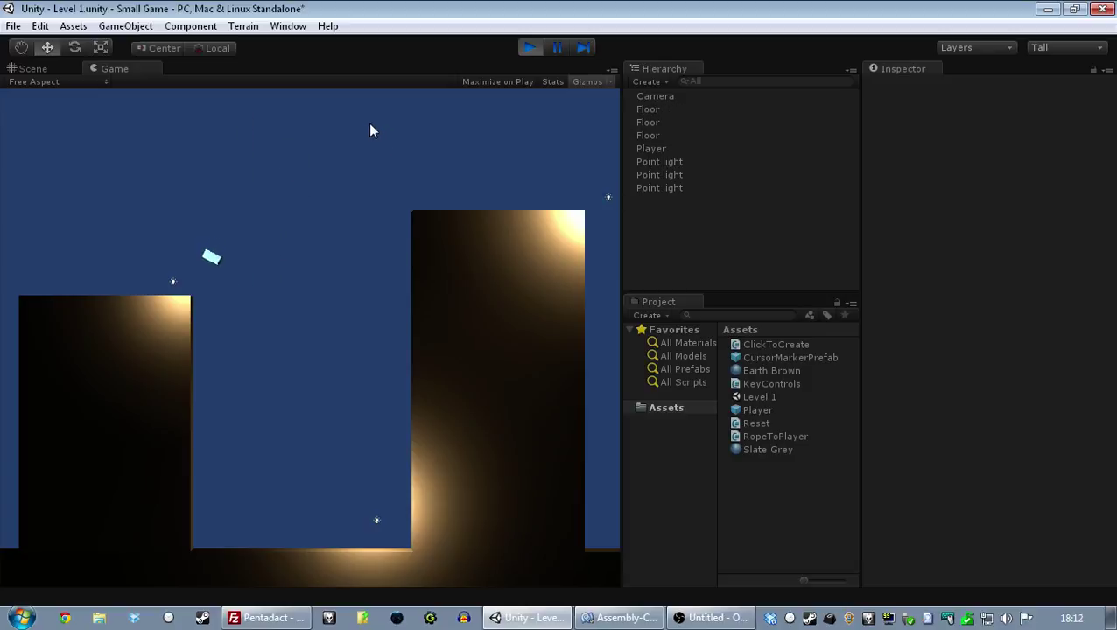
pyautogui.press('w')
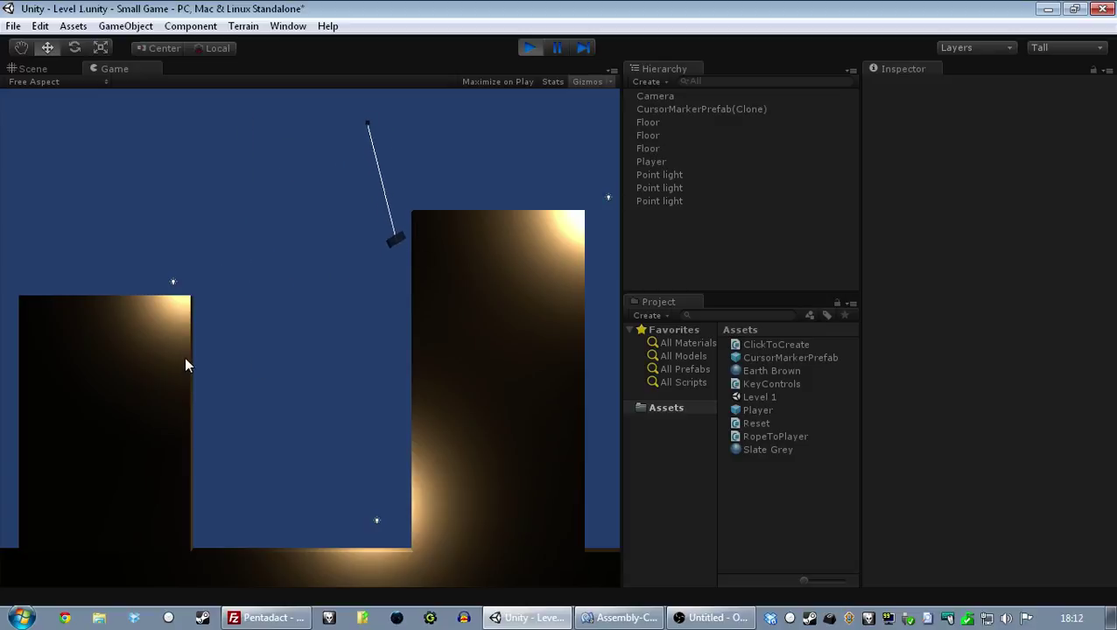
pyautogui.click(135, 157)
pyautogui.click(195, 137)
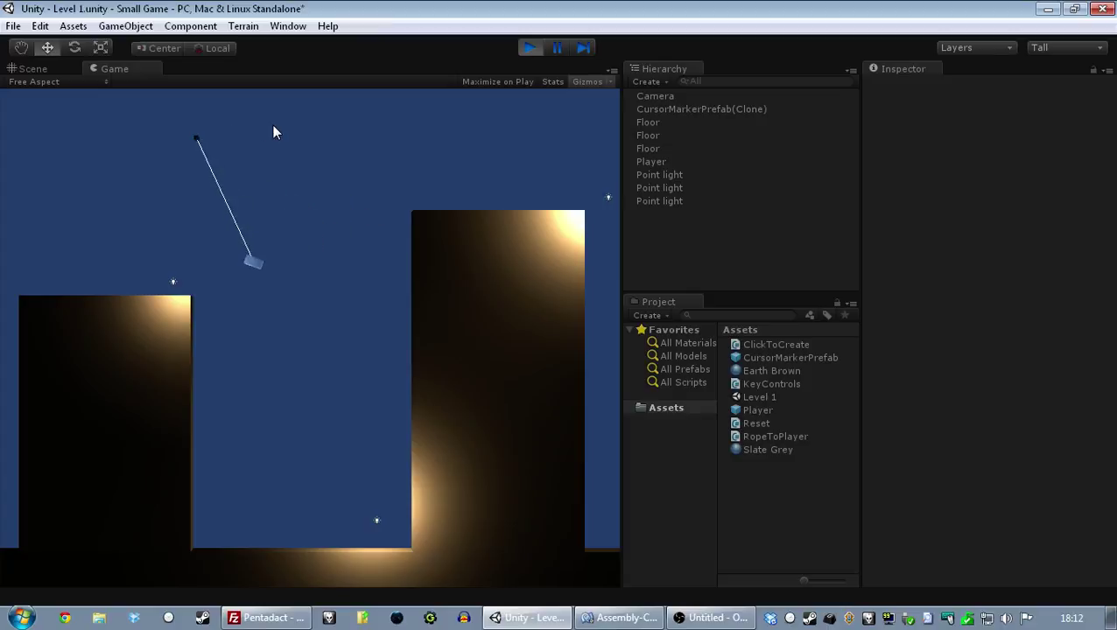
pyautogui.click(128, 125)
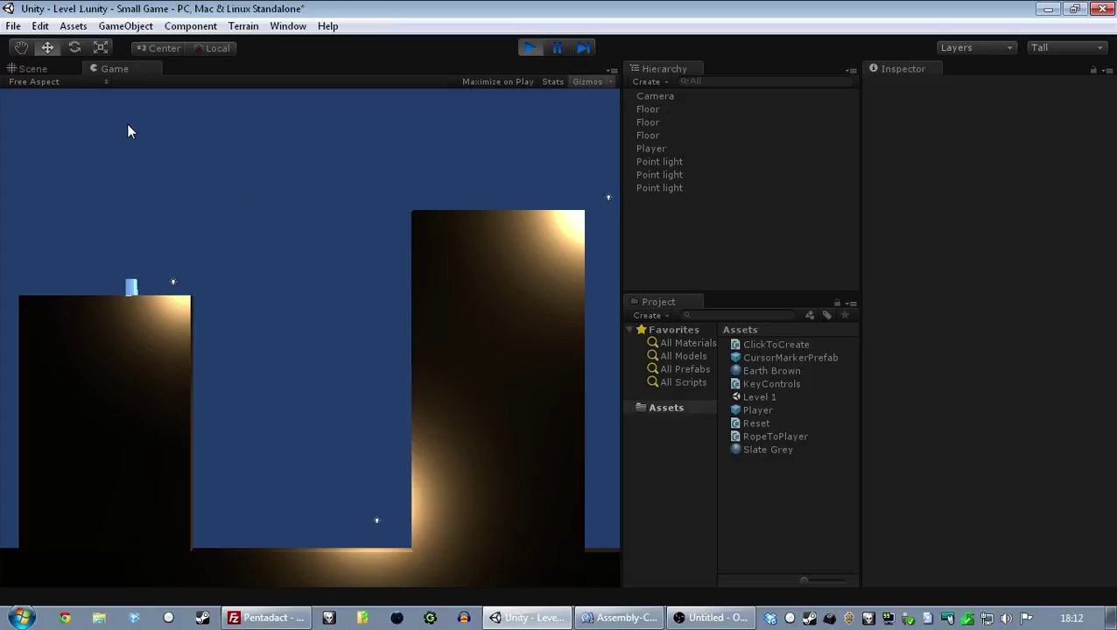
# Move the player to the shorter block's edge and chain ropes high above the gap toward the taller block.
pyautogui.press('a')
pyautogui.press('d')
pyautogui.click(225, 98)
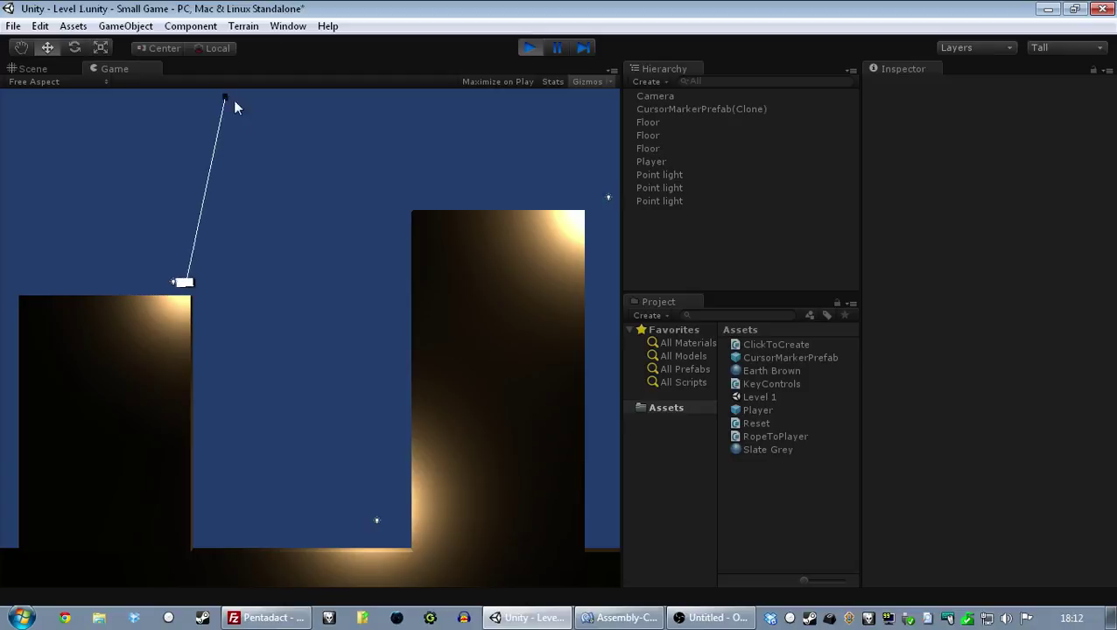
pyautogui.click(318, 106)
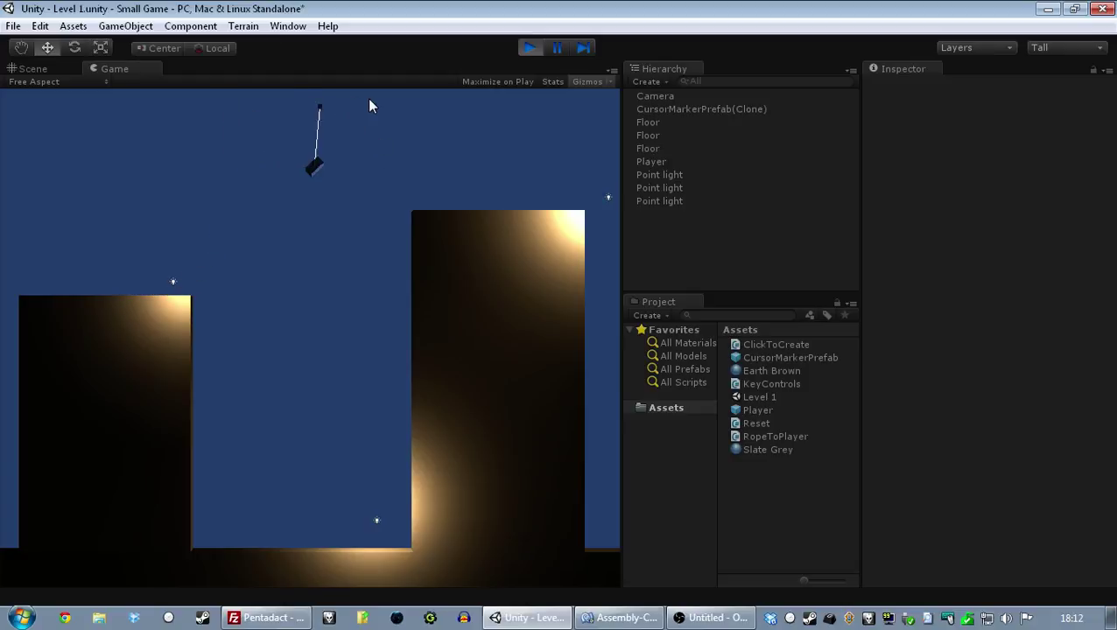
pyautogui.click(416, 98)
pyautogui.click(449, 106)
pyautogui.click(492, 124)
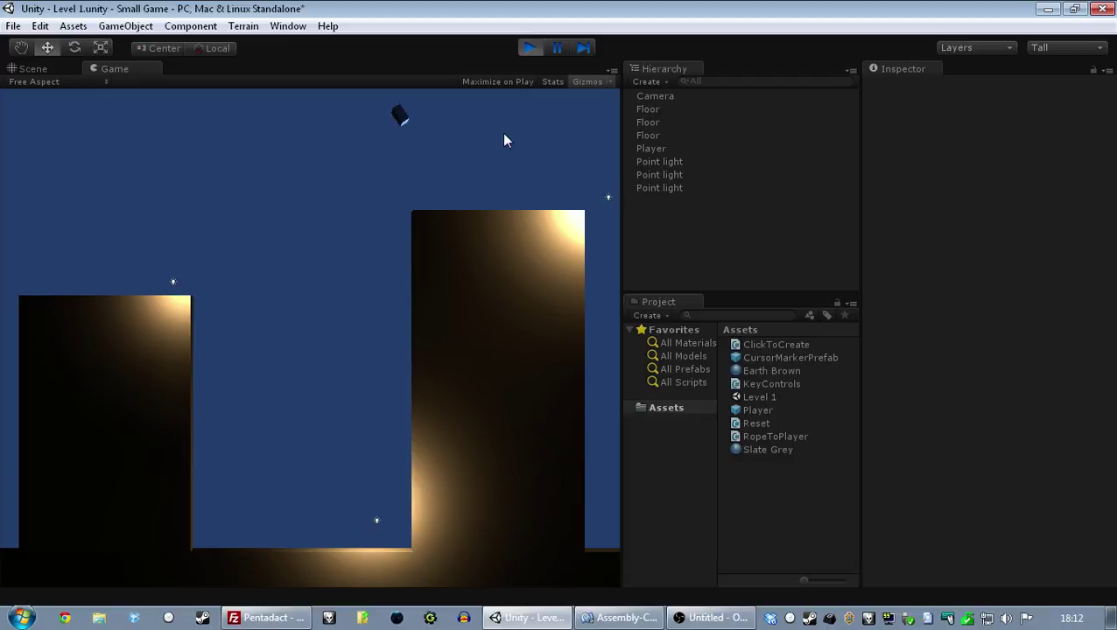
# Bring the player down into the gap and rope it back up onto the shorter block.
pyautogui.click(464, 128)
pyautogui.click(385, 167)
pyautogui.press('d')
pyautogui.press('a')
pyautogui.click(188, 213)
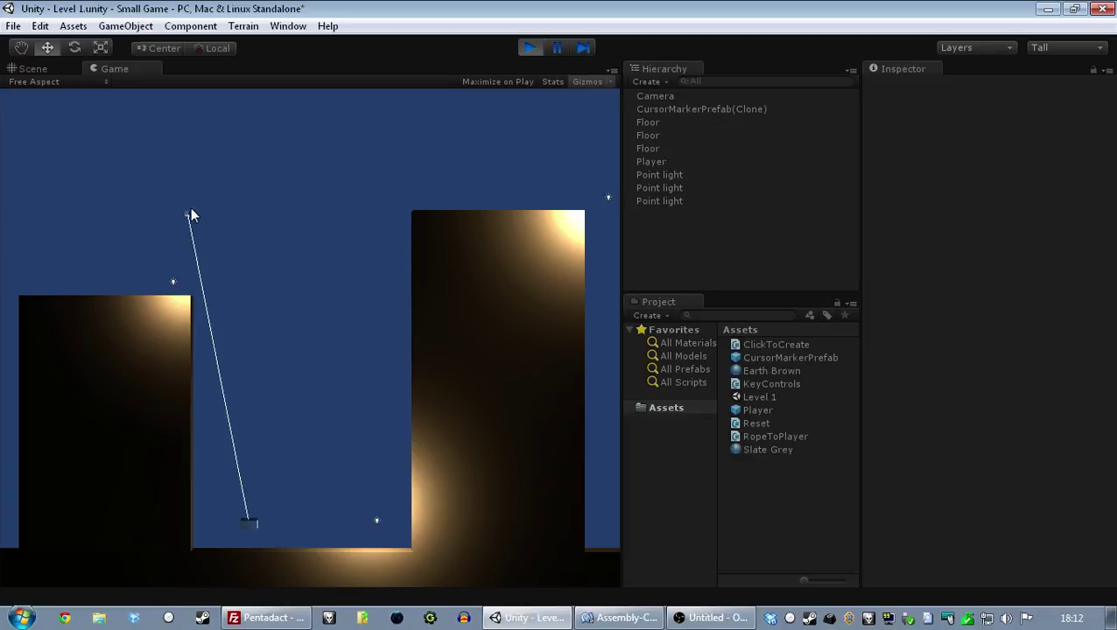
pyautogui.moveTo(198, 186)
pyautogui.mouseDown()
pyautogui.moveTo(162, 187)
pyautogui.moveTo(181, 150)
pyautogui.mouseUp()
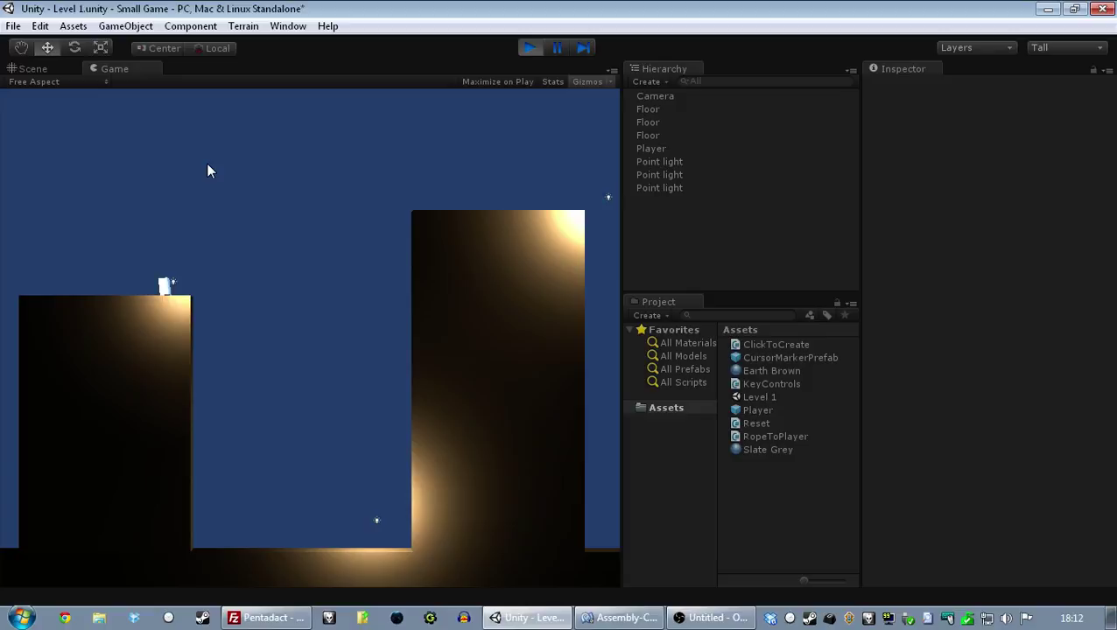
# Swing the player off the shorter block on a chain of ropes and drop it onto the gap floor.
pyautogui.click(178, 127)
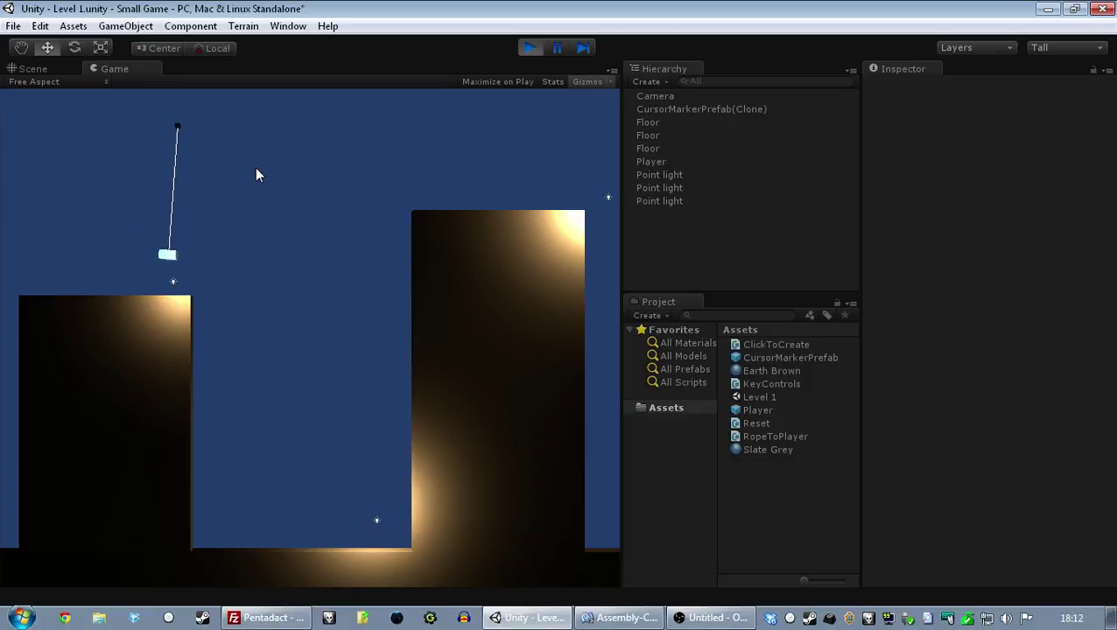
pyautogui.press('space')
pyautogui.click(278, 125)
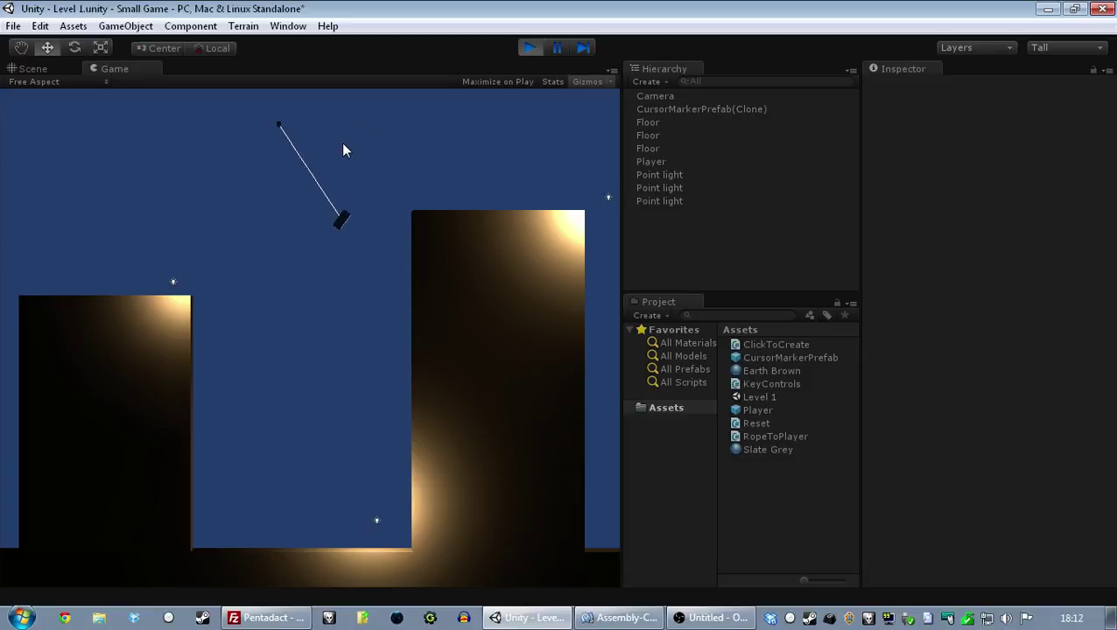
pyautogui.press('space')
pyautogui.click(301, 191)
pyautogui.press('space')
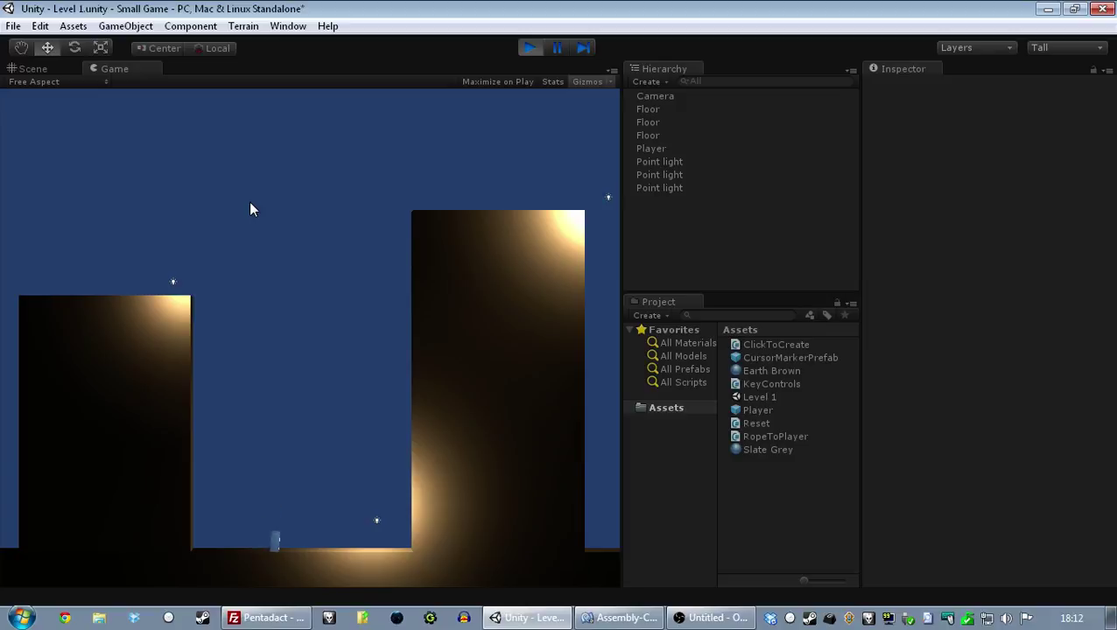
# Rope the player up from the gap floor and swing it toward the taller block.
pyautogui.click(257, 248)
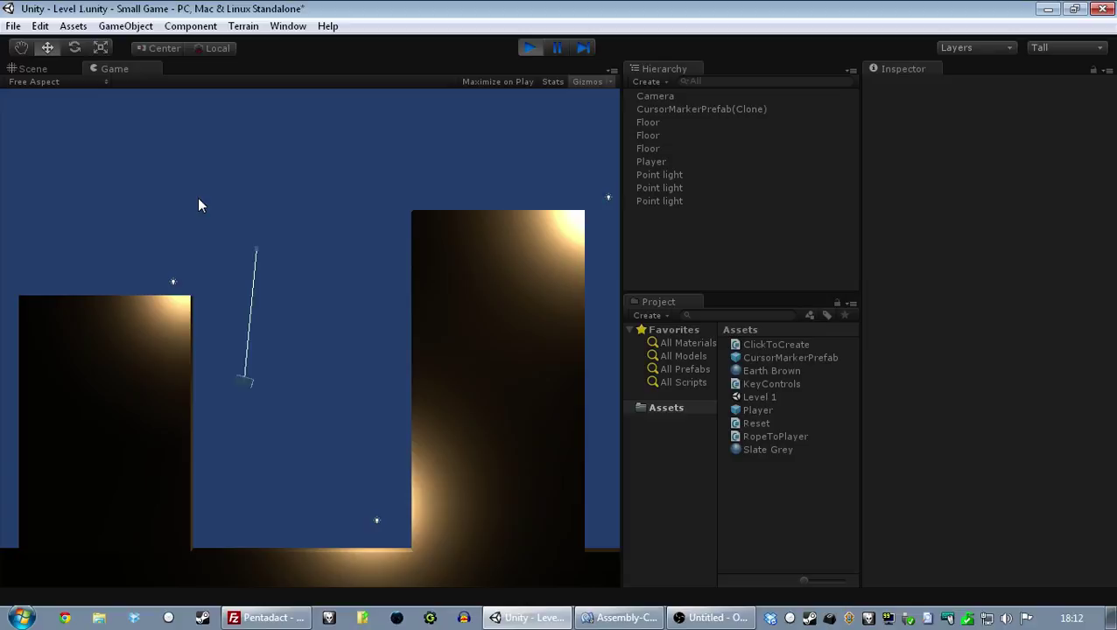
pyautogui.press('space')
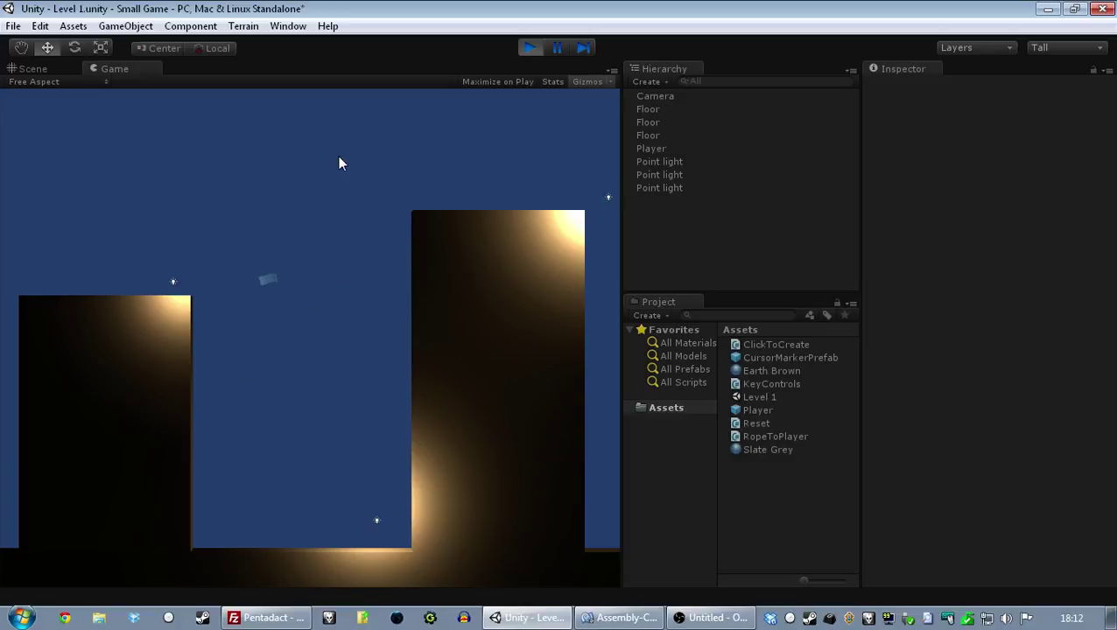
pyautogui.click(340, 158)
pyautogui.click(444, 109)
# Steer the player away from the taller block and rope it back over the gap onto the shorter block.
pyautogui.press('a')
pyautogui.press('a')
pyautogui.press('a')
pyautogui.click(247, 157)
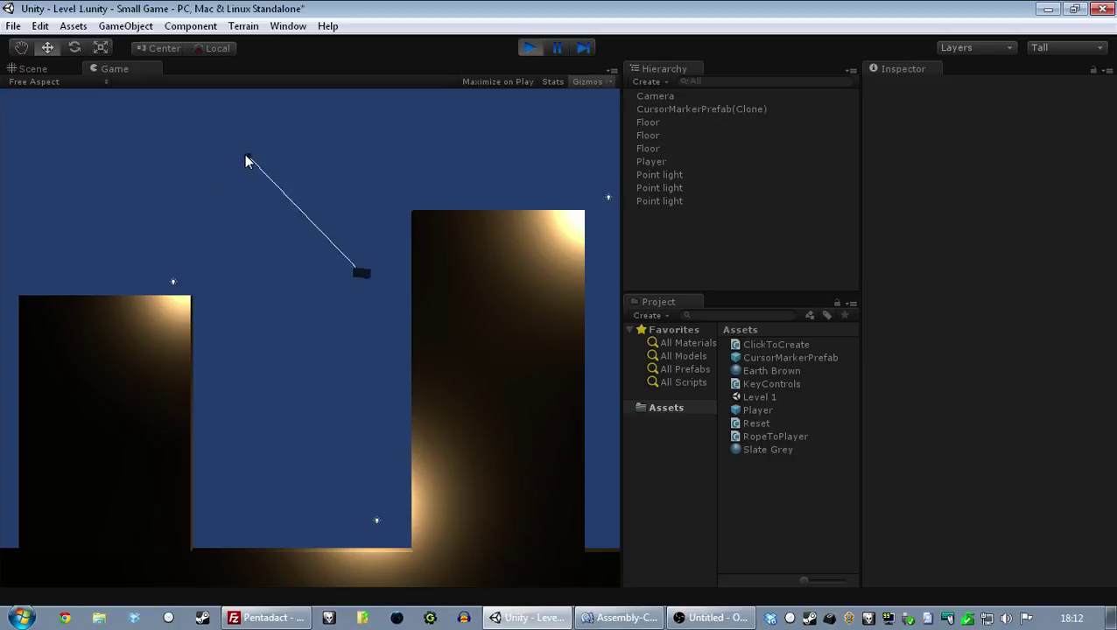
pyautogui.moveTo(191, 114); pyautogui.dragTo(194, 119)
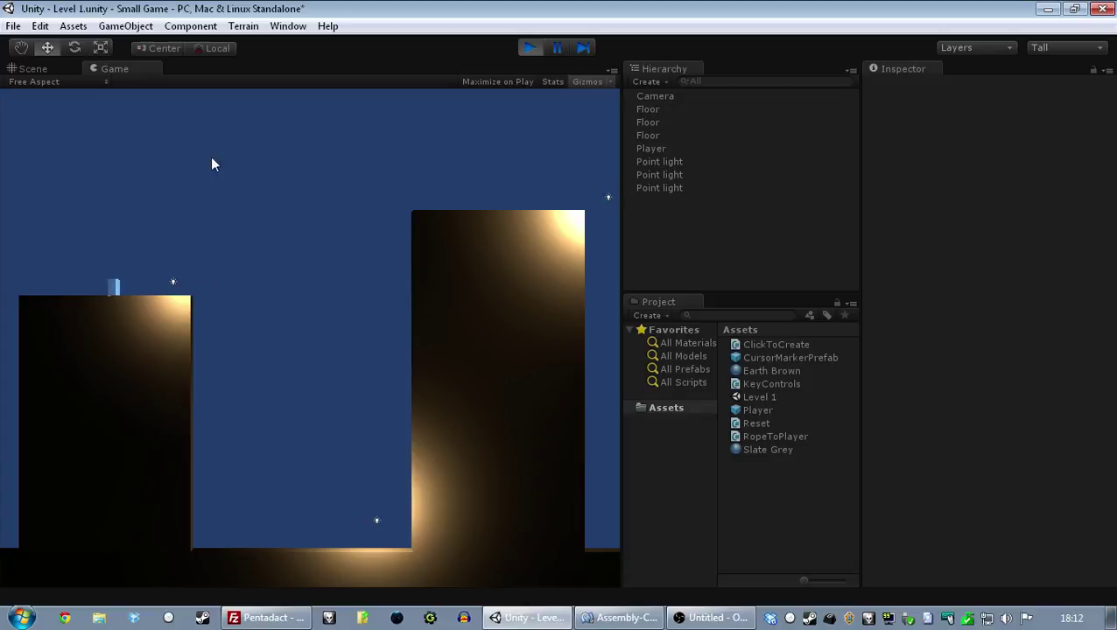
# Swing the player from the shorter block across the gap and rope it up onto the taller block.
pyautogui.press('d')
pyautogui.click(264, 123)
pyautogui.click(340, 109)
pyautogui.click(339, 103)
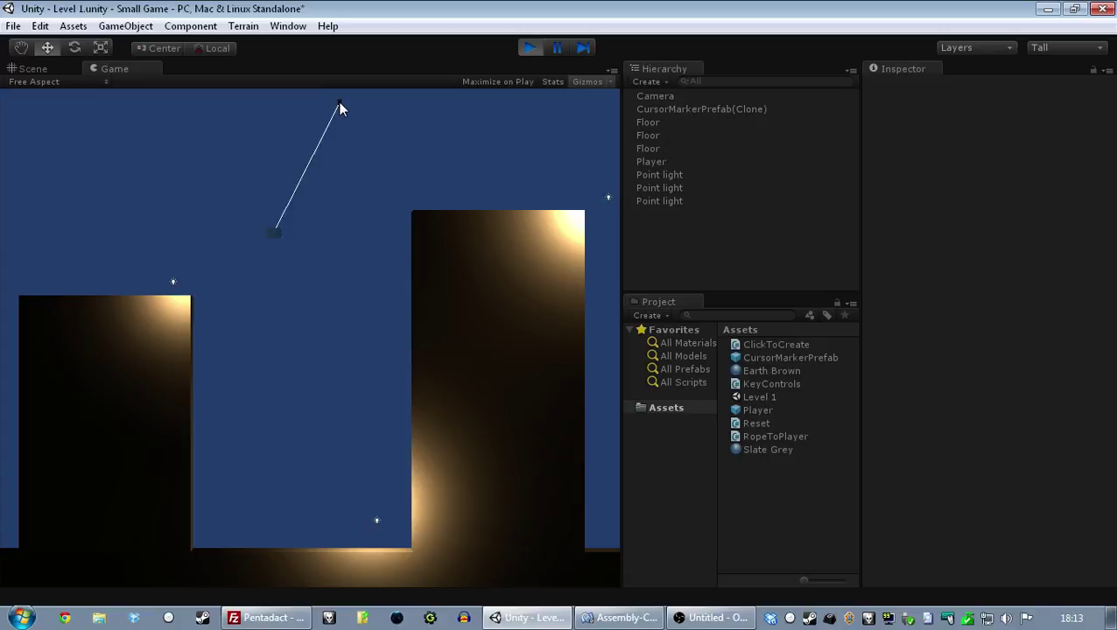
pyautogui.click(516, 82)
pyautogui.click(394, 119)
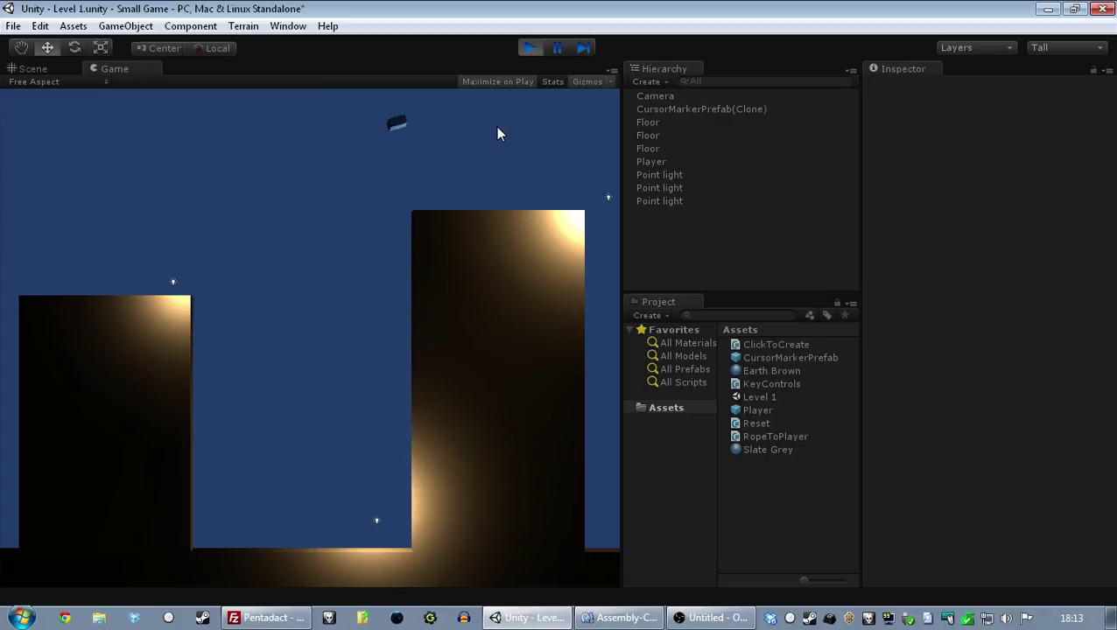
pyautogui.click(350, 220)
pyautogui.click(413, 152)
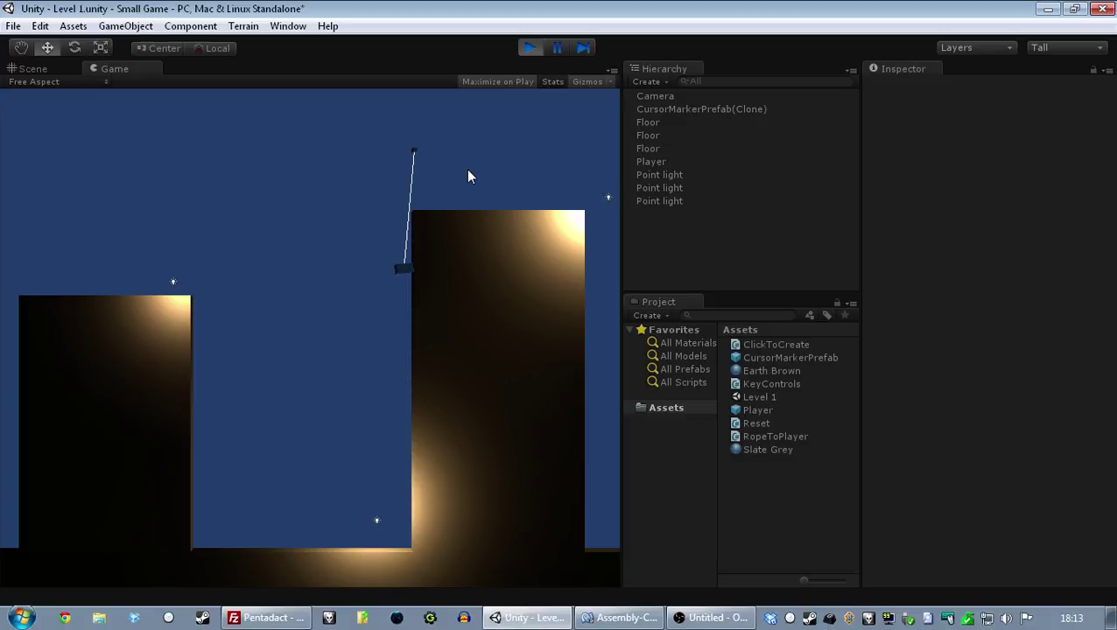
pyautogui.moveTo(468, 170)
pyautogui.mouseDown()
pyautogui.moveTo(480, 151)
pyautogui.moveTo(462, 135)
pyautogui.mouseUp()
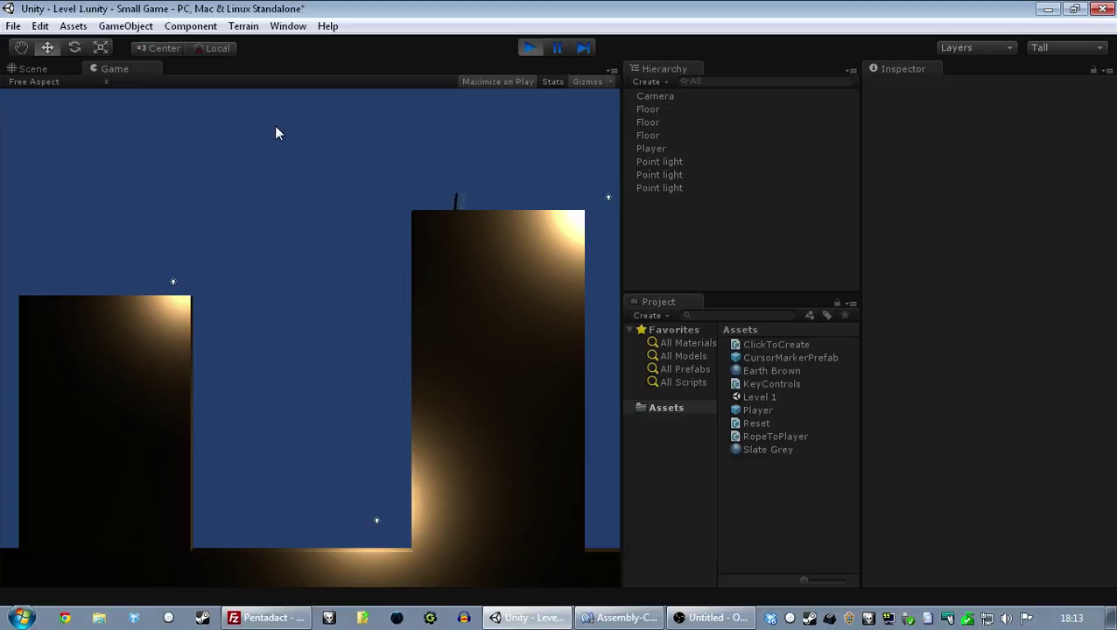
# Swing the player off the taller block to the shorter block's edge and steer it down into the gap.
pyautogui.click(293, 109)
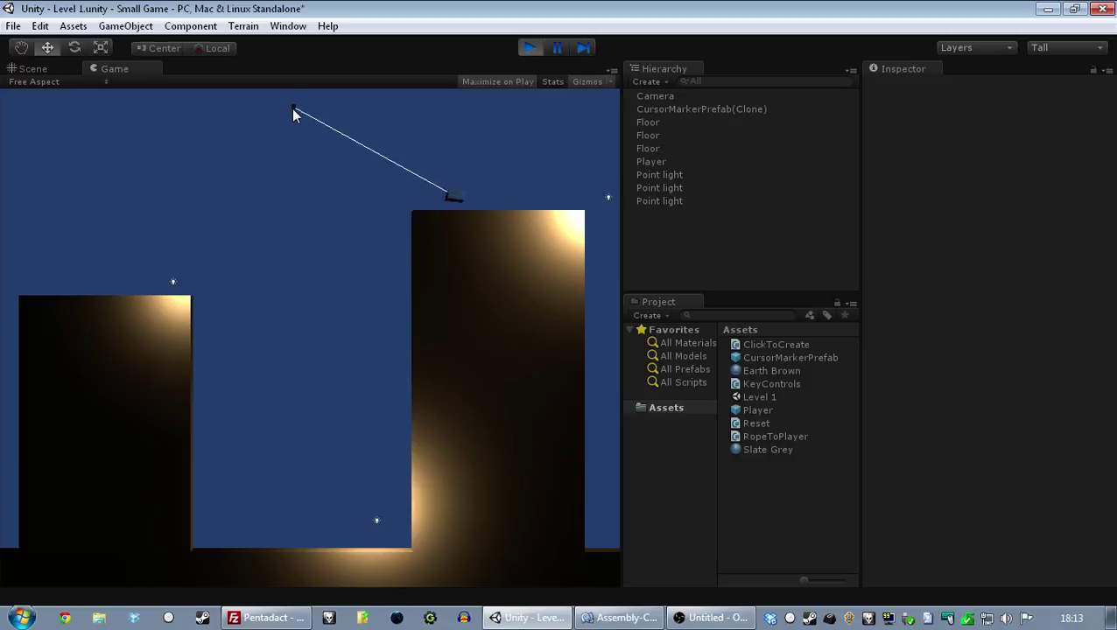
pyautogui.moveTo(293, 109)
pyautogui.mouseDown()
pyautogui.moveTo(187, 113)
pyautogui.moveTo(144, 131)
pyautogui.mouseUp()
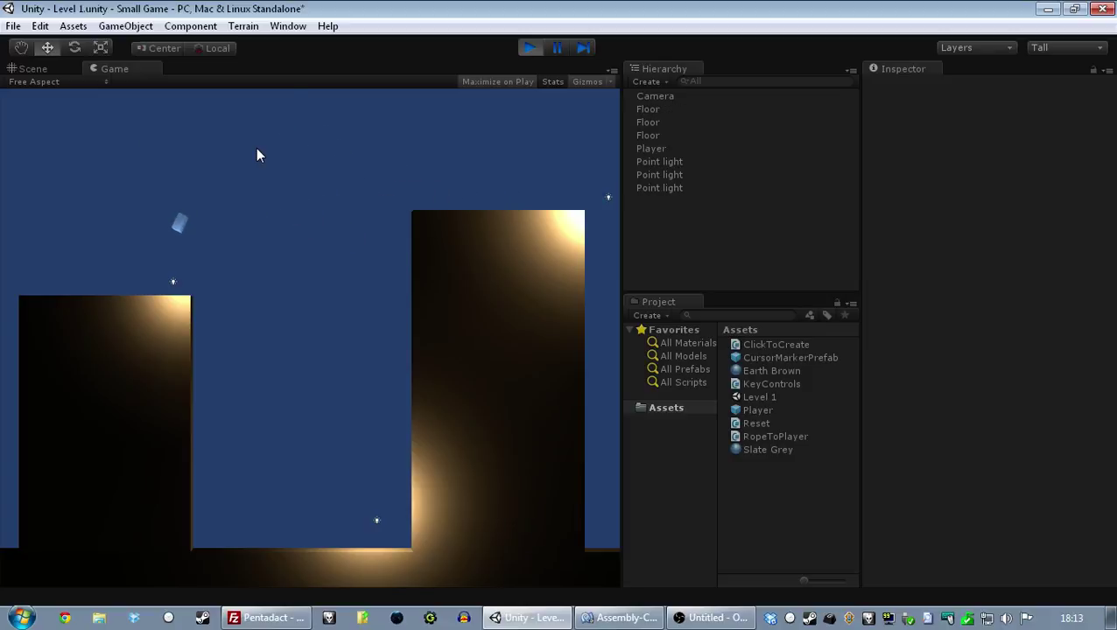
pyautogui.press('d')
pyautogui.press('Right')
# Rope the player around the gap floor and swing it up onto the top of the shorter block.
pyautogui.click(246, 291)
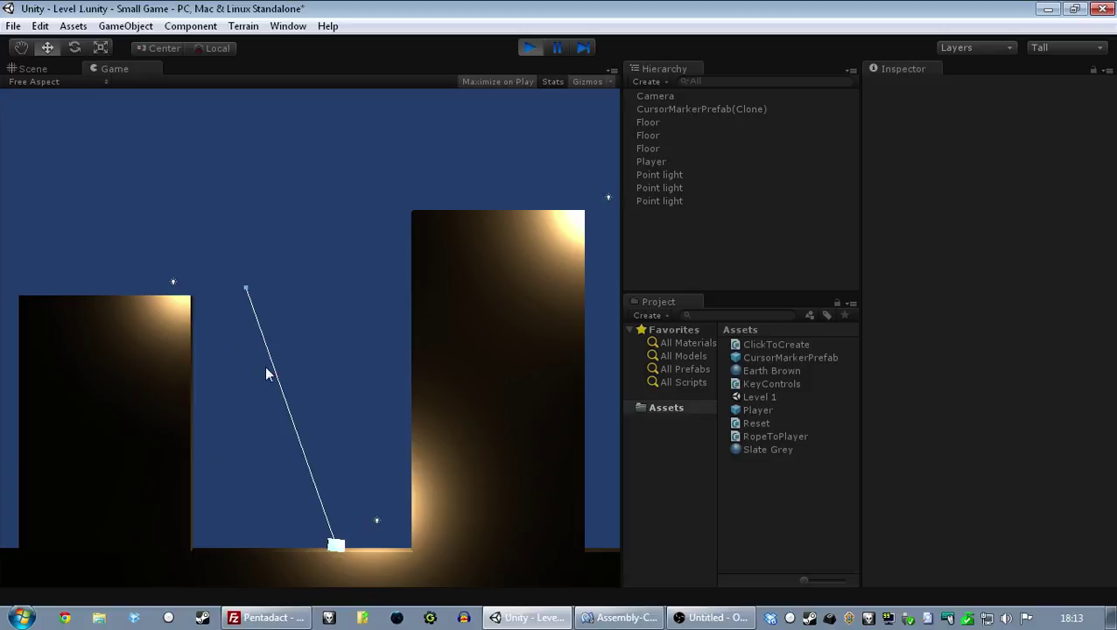
pyautogui.click(329, 292)
pyautogui.press('Left')
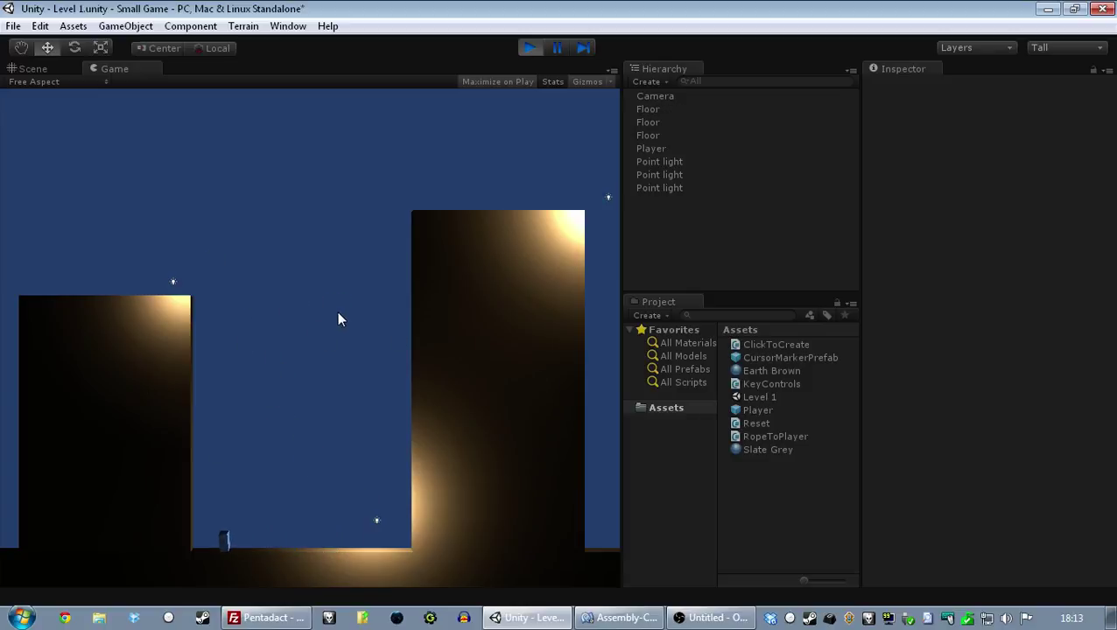
pyautogui.click(337, 311)
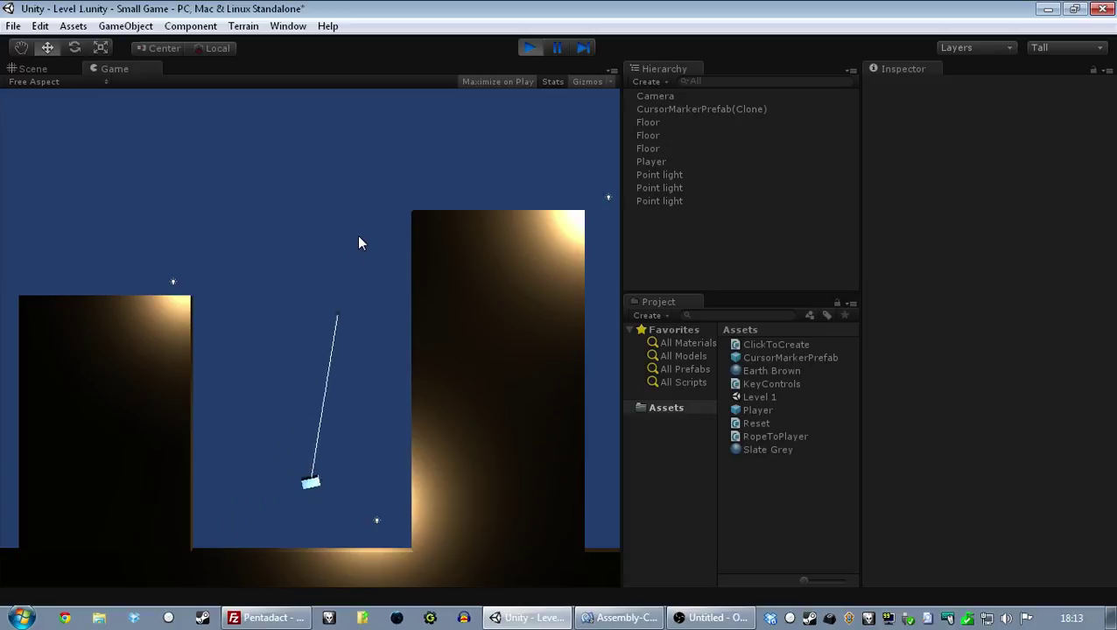
pyautogui.click(210, 206)
pyautogui.click(189, 211)
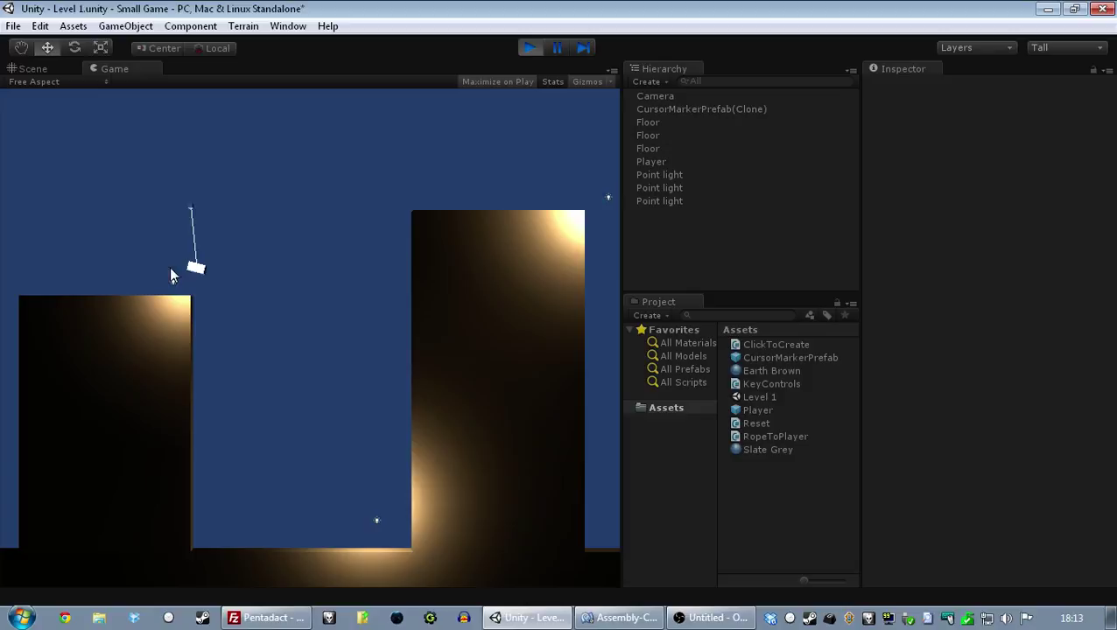
pyautogui.click(68, 198)
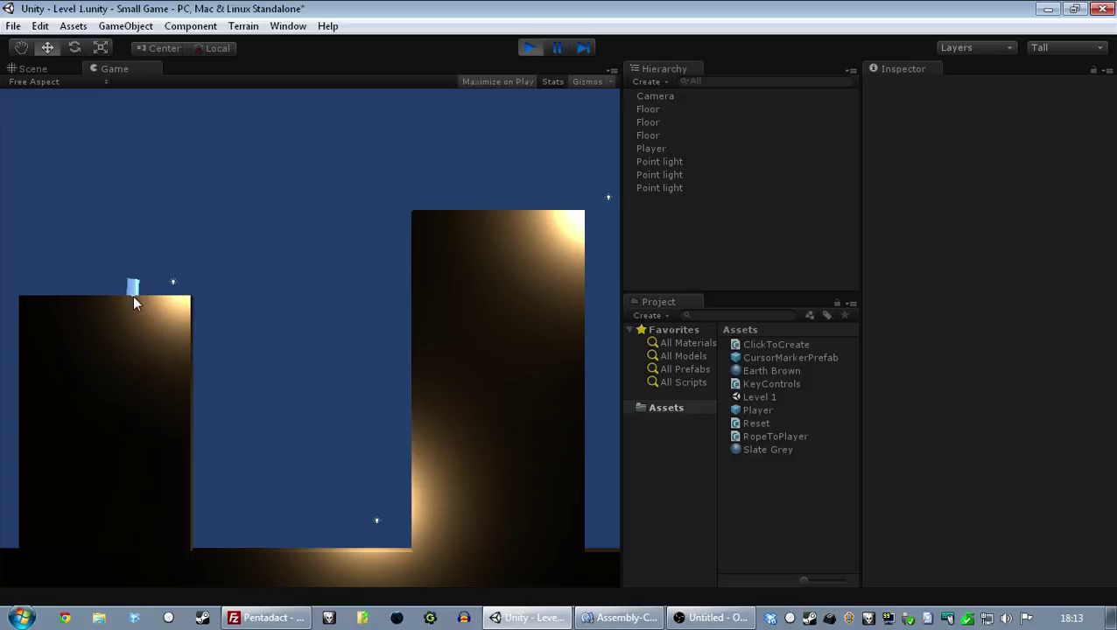
# Swing the player out from the shorter block on low ropes over the gap and let it drop to the floor.
pyautogui.click(176, 176)
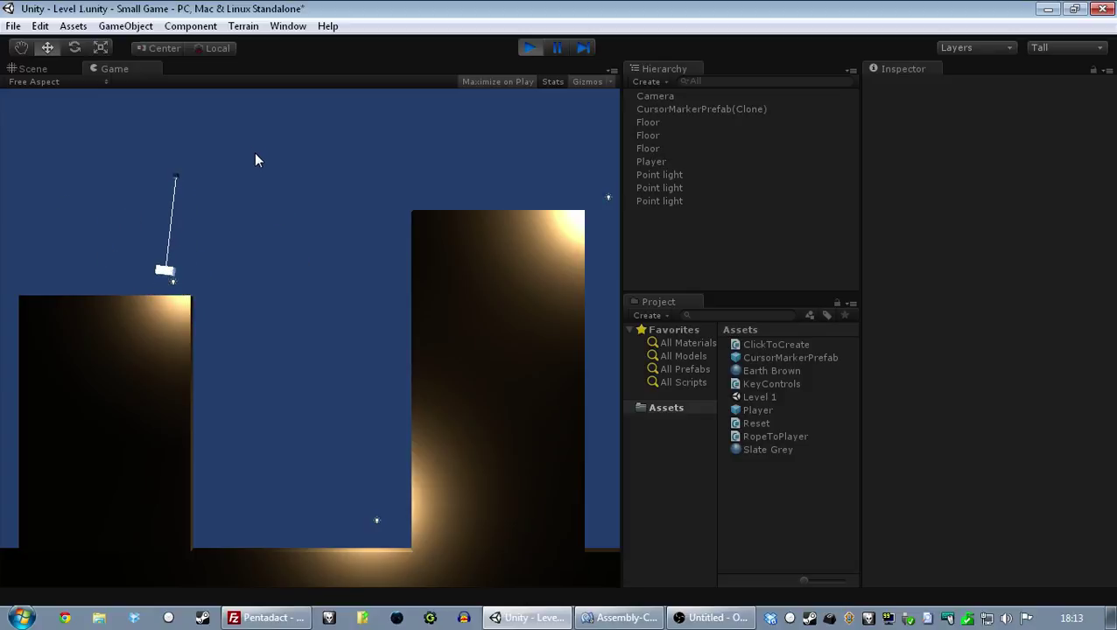
pyautogui.click(309, 169)
pyautogui.click(338, 165)
pyautogui.click(374, 160)
pyautogui.click(275, 205)
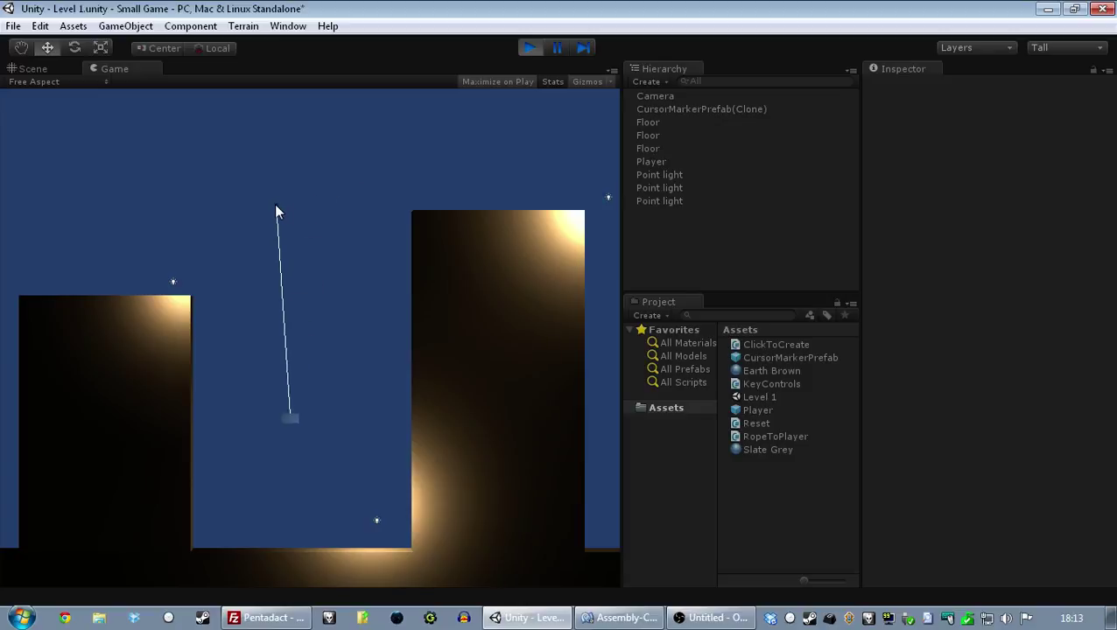
pyautogui.click(234, 209)
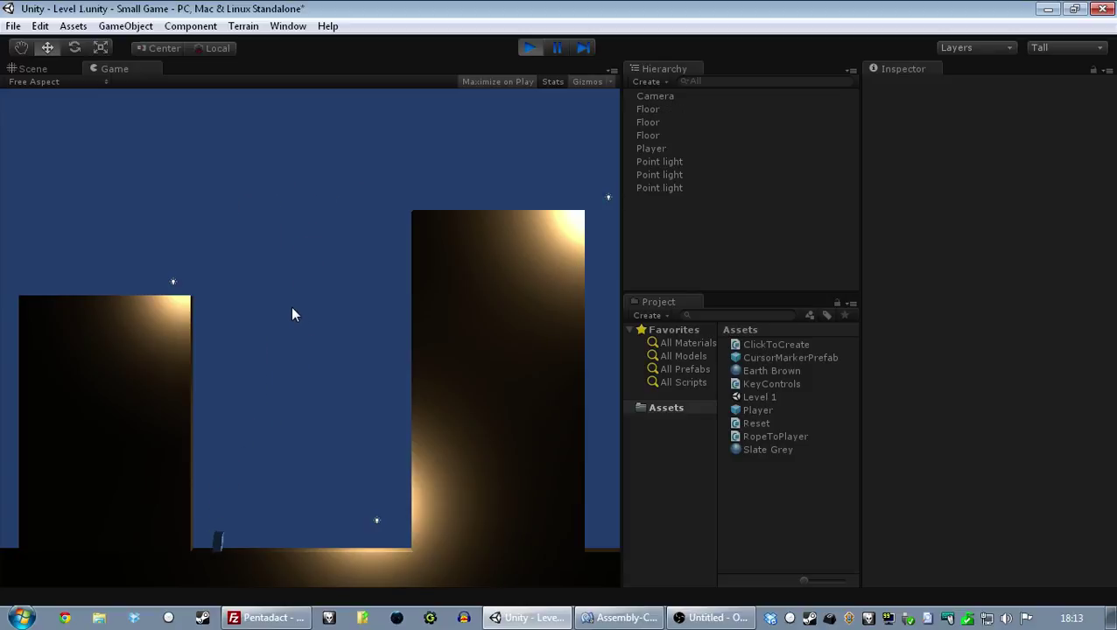
# Move the player along the gap floor toward the taller block and rope it back up onto the shorter block.
pyautogui.press('d')
pyautogui.press('d')
pyautogui.click(335, 261)
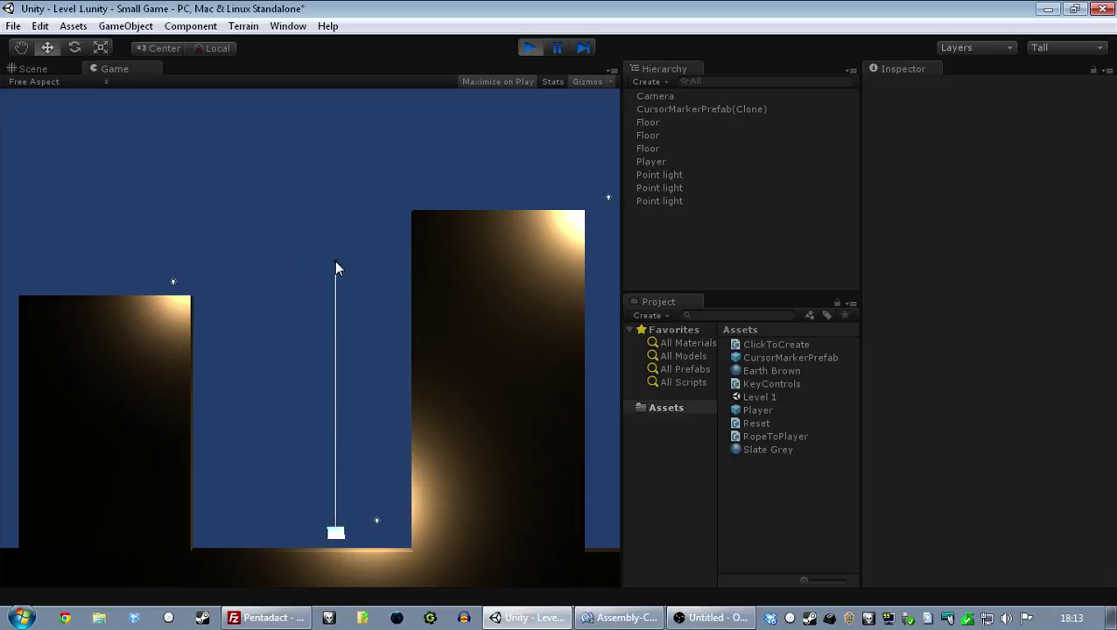
pyautogui.click(182, 221)
pyautogui.click(188, 189)
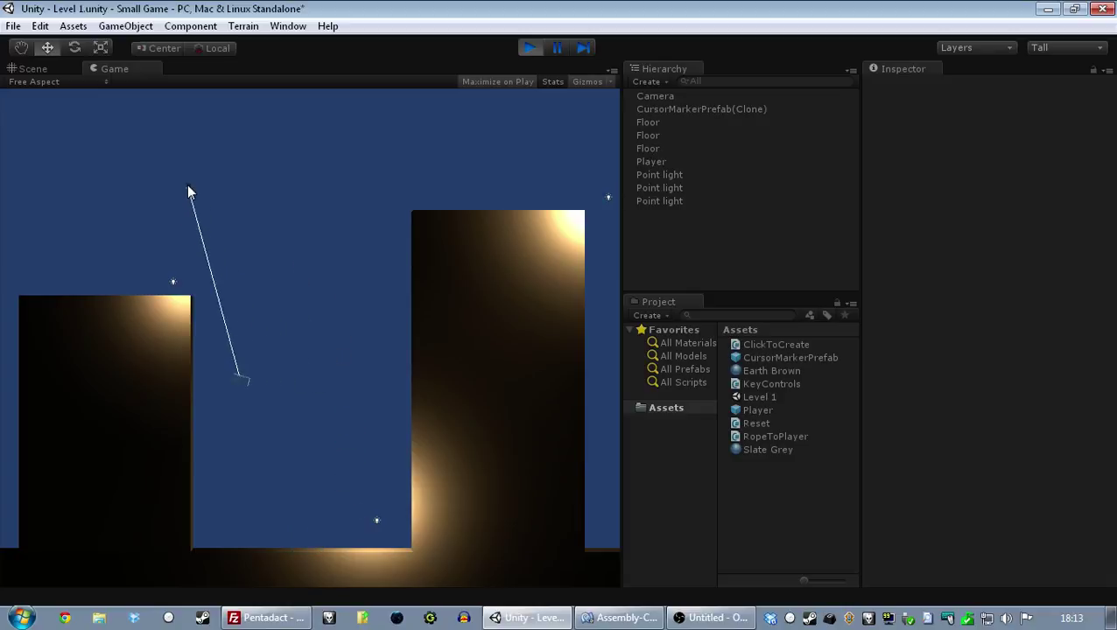
pyautogui.press('w')
pyautogui.click(148, 157)
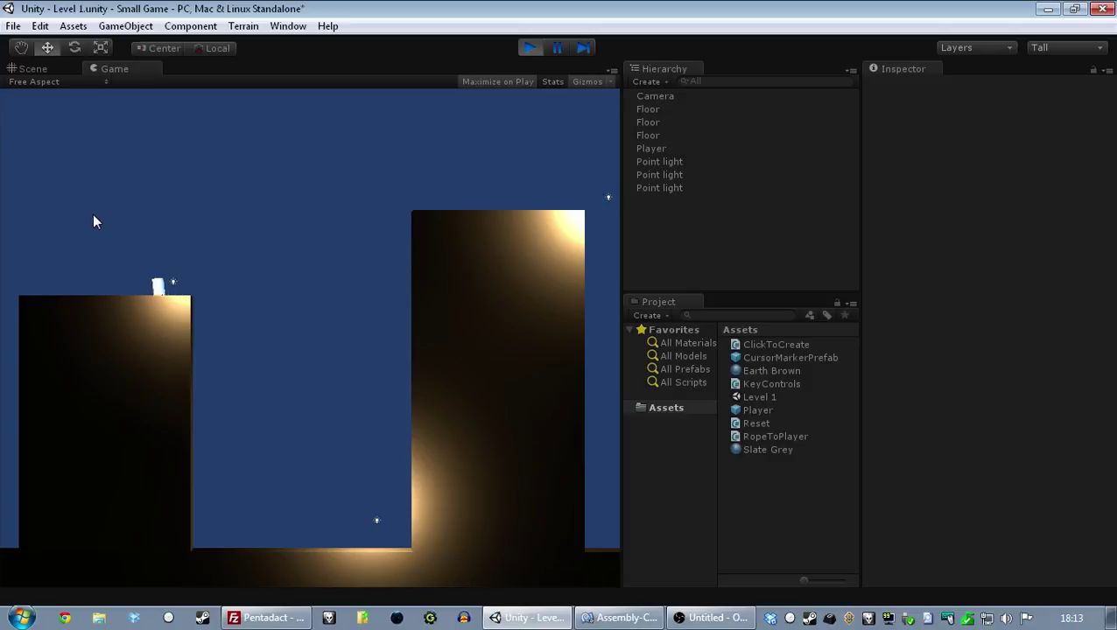
# Chain ropes high over the gap to swing the player from the shorter block toward the taller block's top.
pyautogui.click(265, 144)
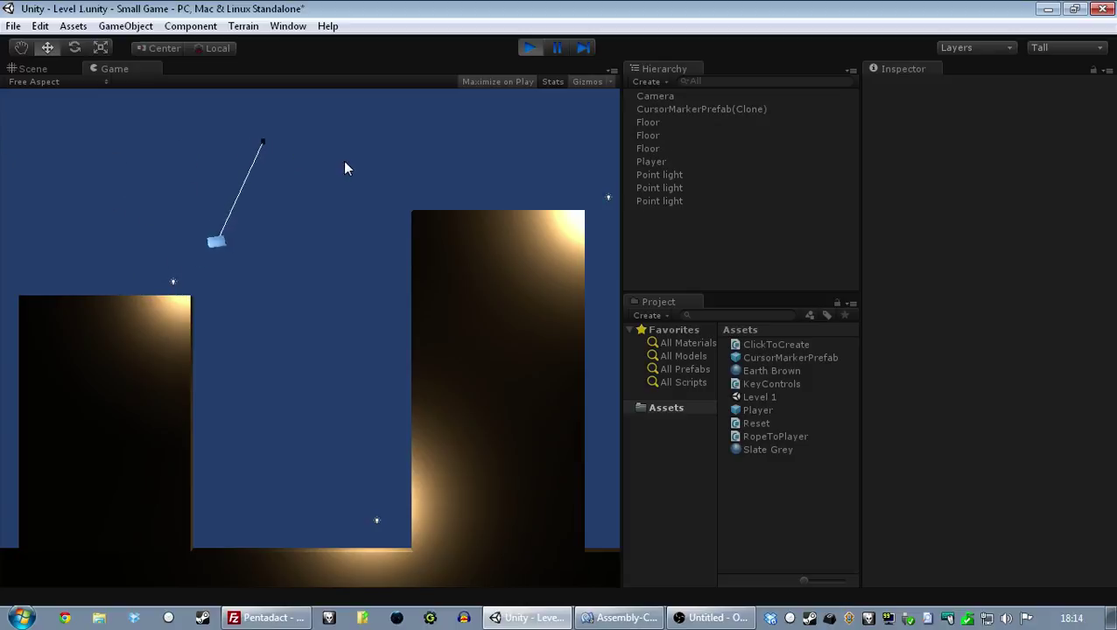
pyautogui.click(349, 122)
pyautogui.click(350, 119)
pyautogui.click(446, 132)
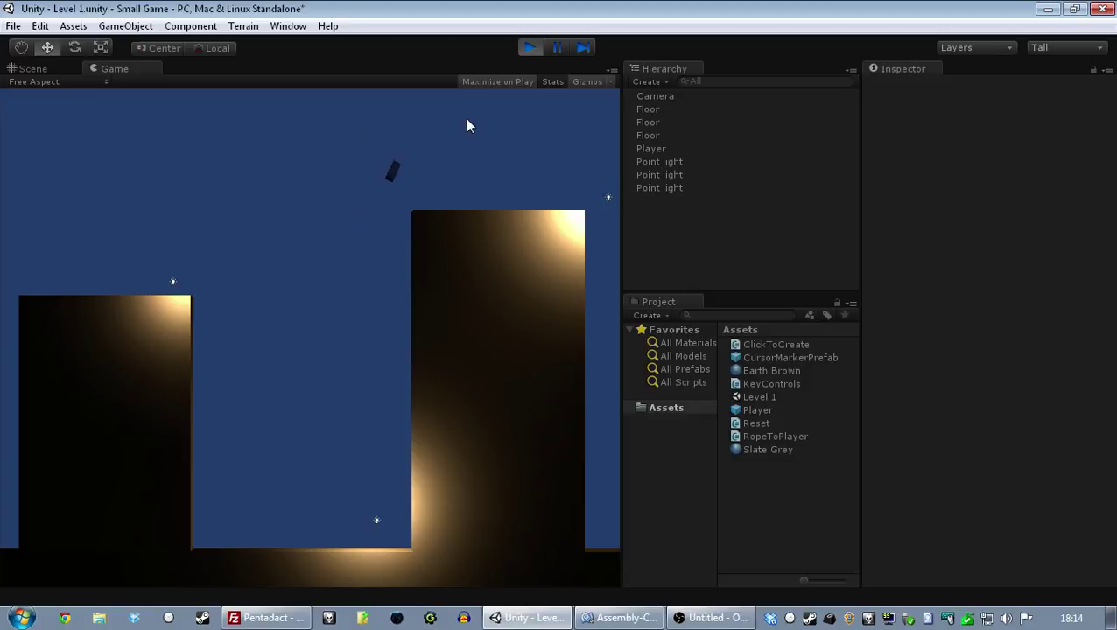
pyautogui.click(462, 117)
# Swing the player back against the shorter block's side wall and rope it up the wall onto the top.
pyautogui.click(272, 161)
pyautogui.press('a')
pyautogui.click(134, 246)
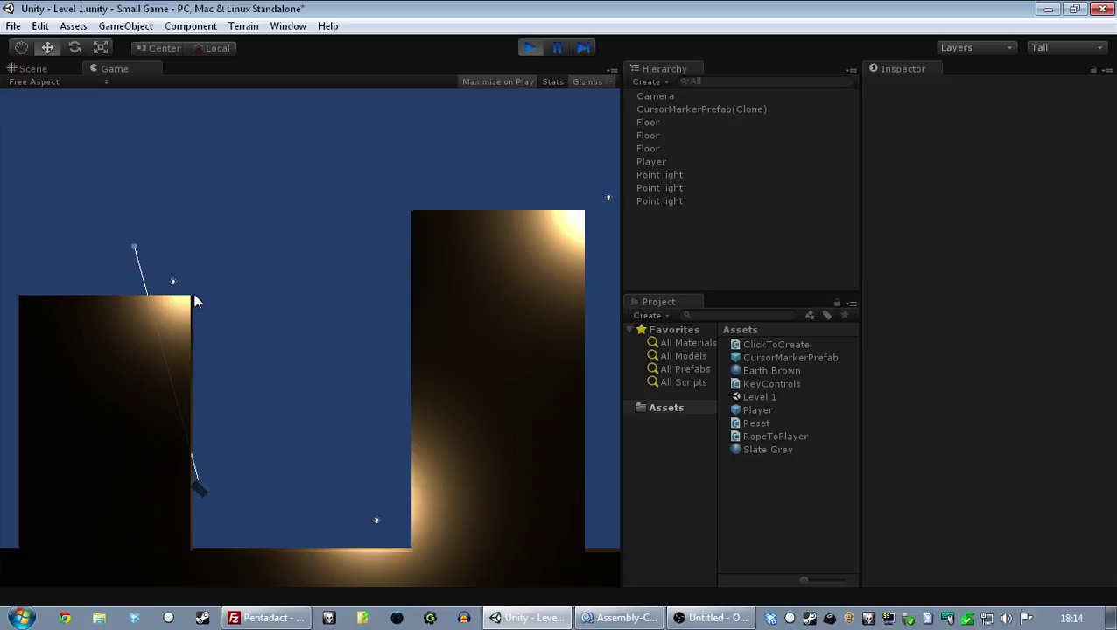
pyautogui.click(251, 329)
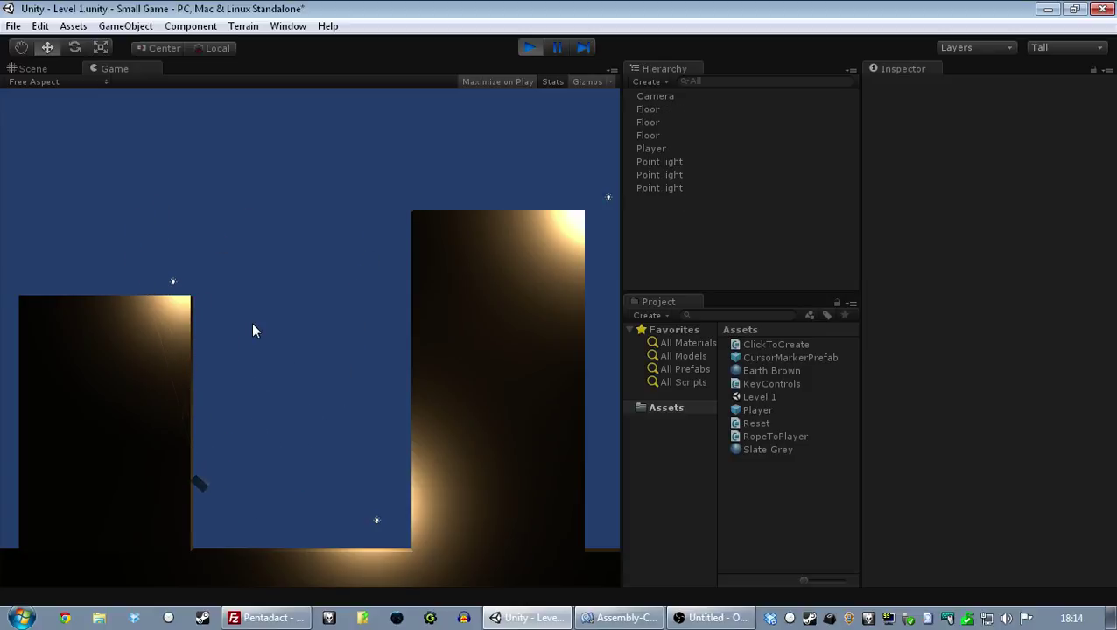
pyautogui.click(182, 227)
pyautogui.press('w')
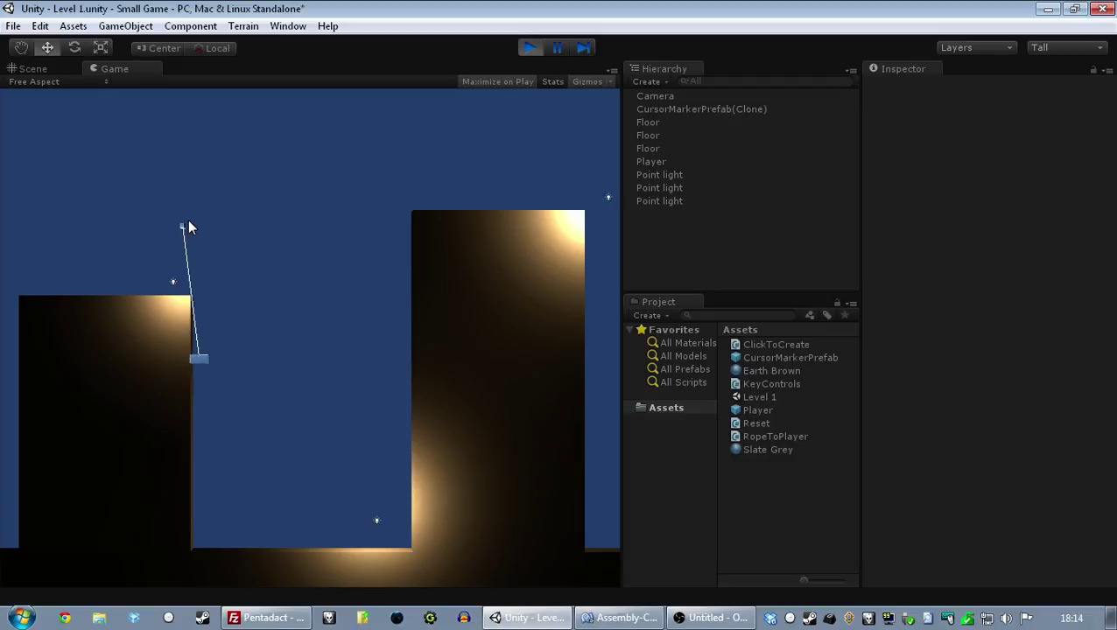
pyautogui.click(68, 224)
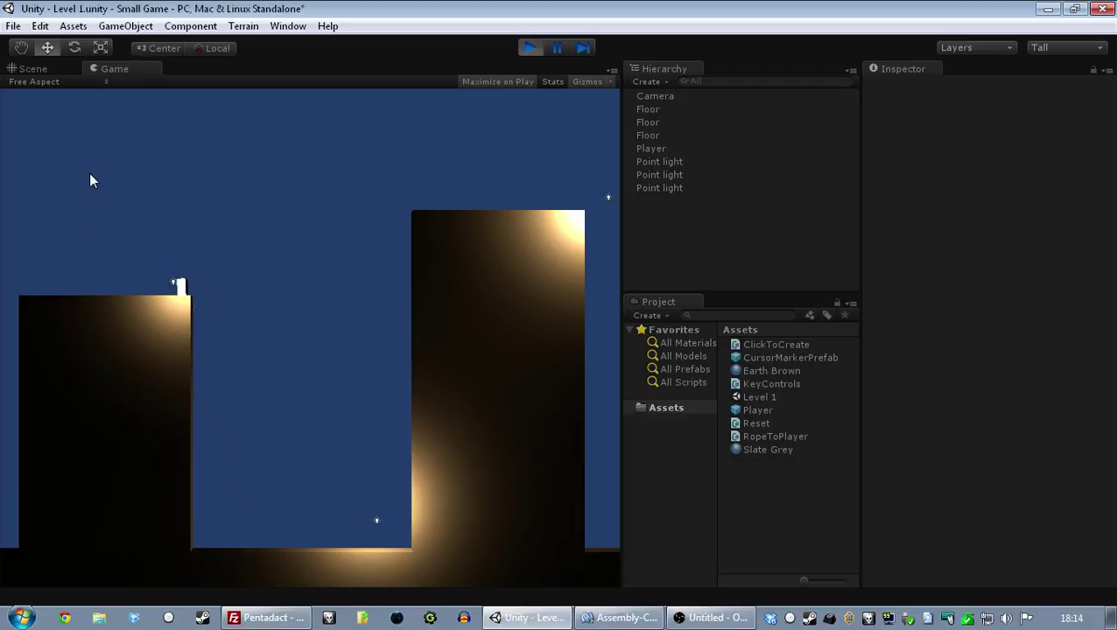
# Swing the player from the shorter block's edge across the gap against the taller block's side wall.
pyautogui.click(256, 127)
pyautogui.press('w')
pyautogui.click(339, 117)
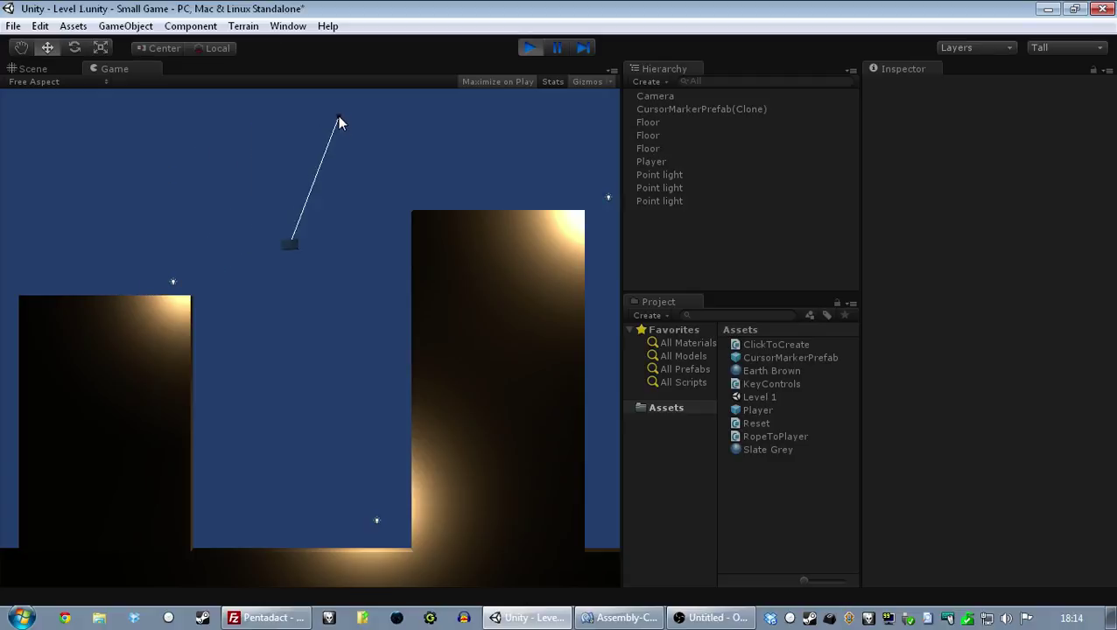
pyautogui.click(429, 132)
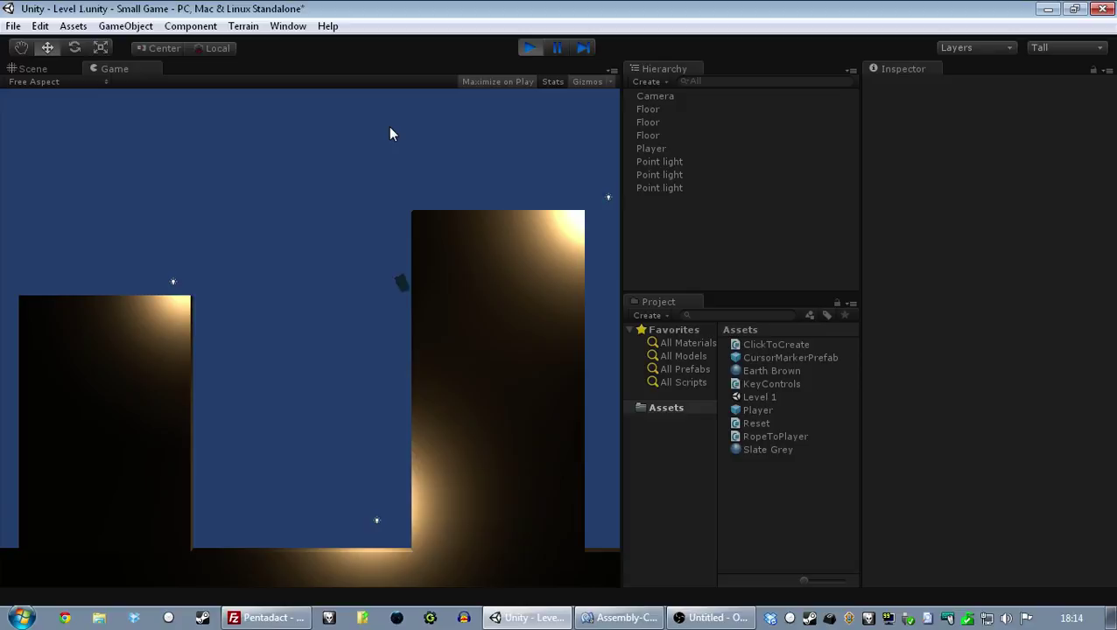
# Rope the player back across the gap onto the shorter block and move it along the top toward the gap.
pyautogui.press('a')
pyautogui.click(242, 205)
pyautogui.press('w')
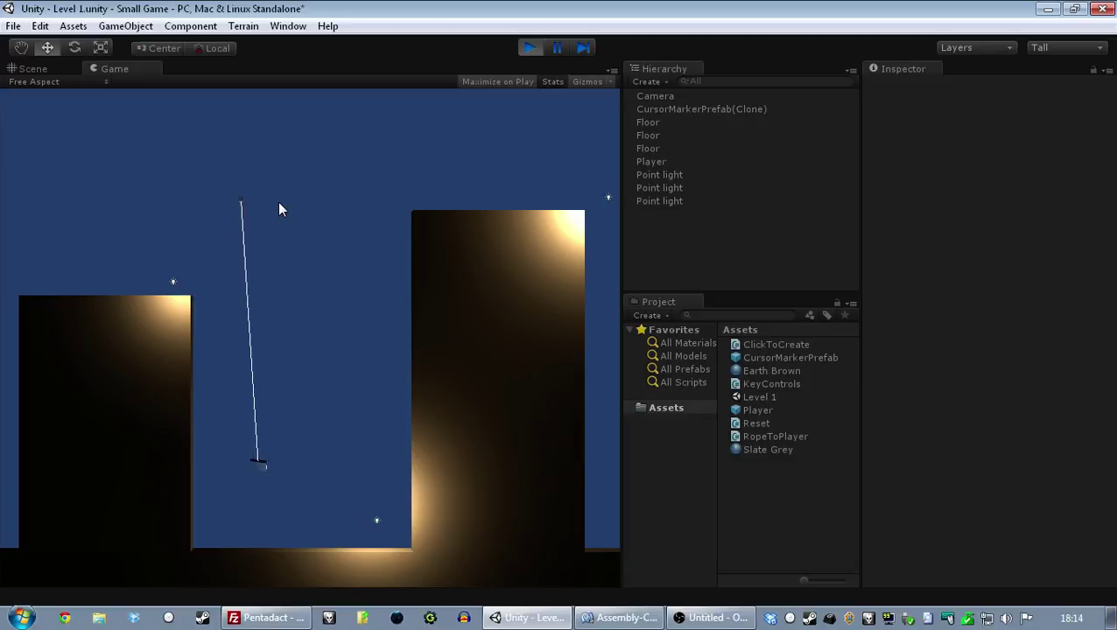
pyautogui.click(127, 172)
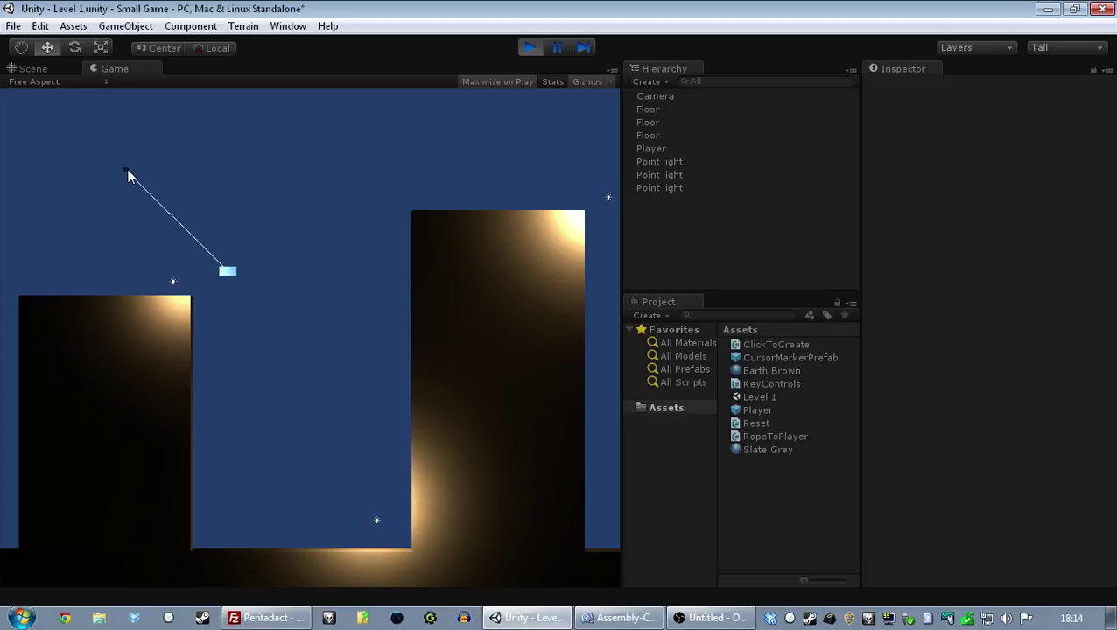
pyautogui.press('space')
pyautogui.press('d')
pyautogui.press('d')
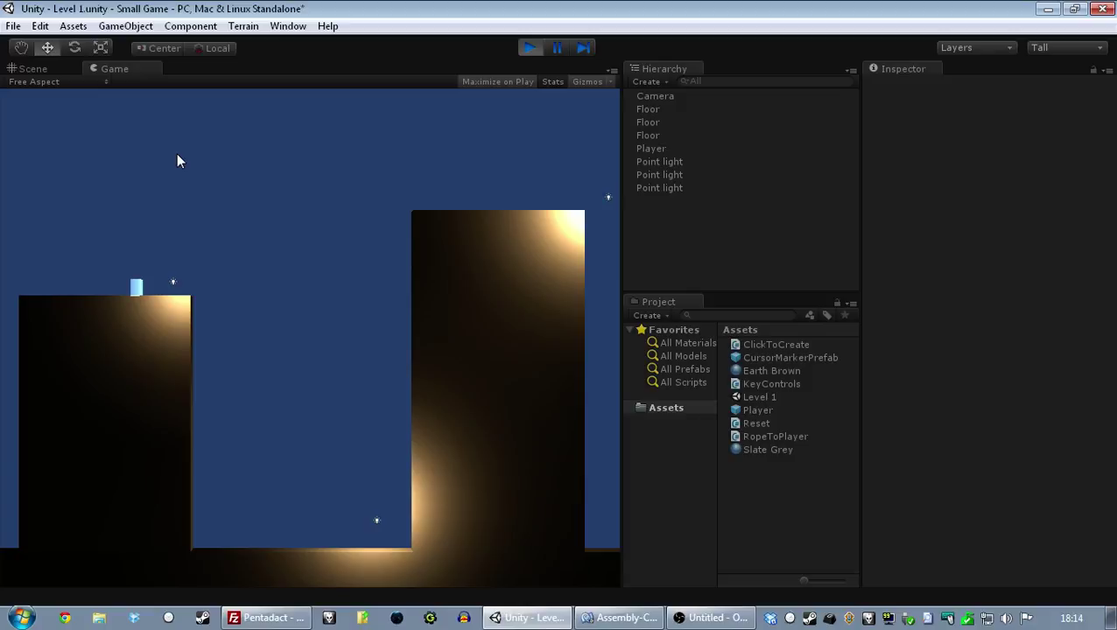
# Chain high ropes to swing the player from the shorter block over the taller block's top, and stop the playtest.
pyautogui.press('d')
pyautogui.click(319, 103)
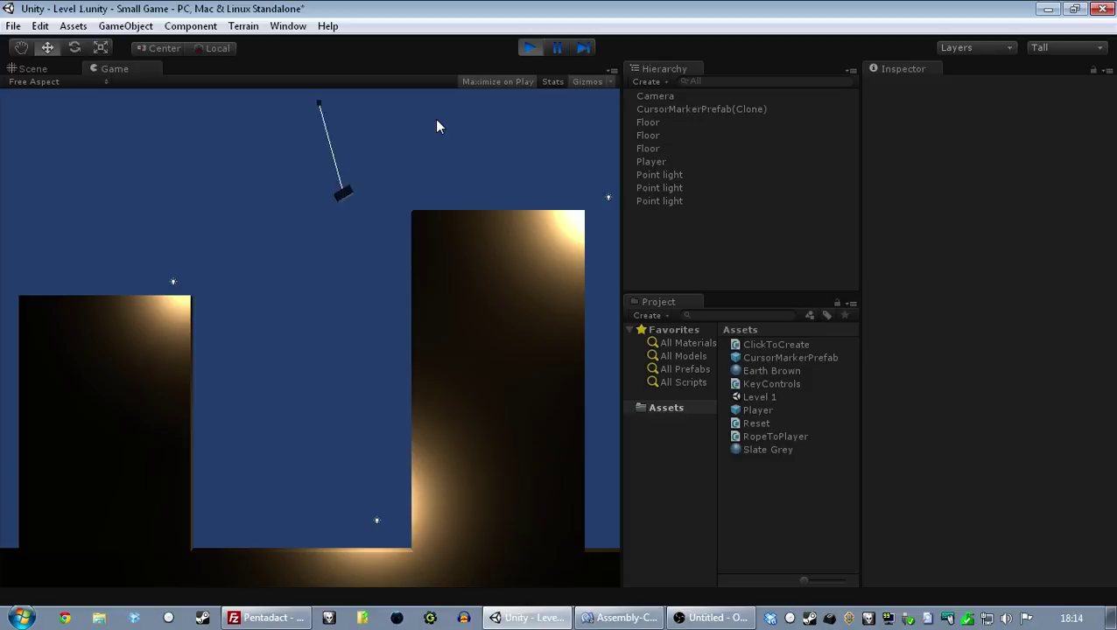
pyautogui.click(424, 121)
pyautogui.rightClick(307, 119)
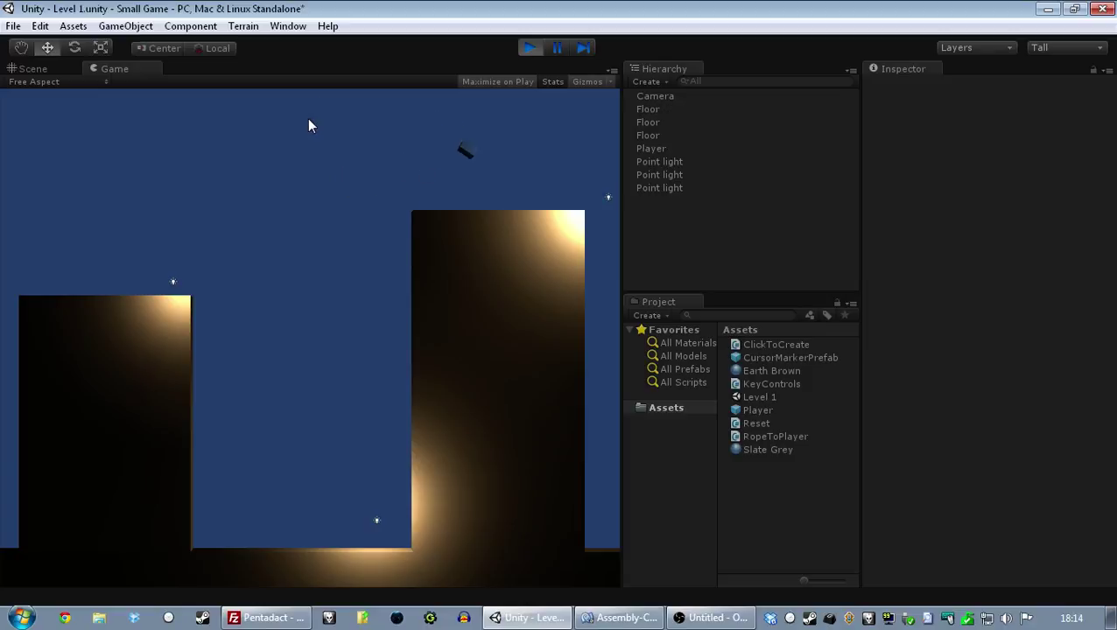
pyautogui.press('a')
pyautogui.click(531, 48)
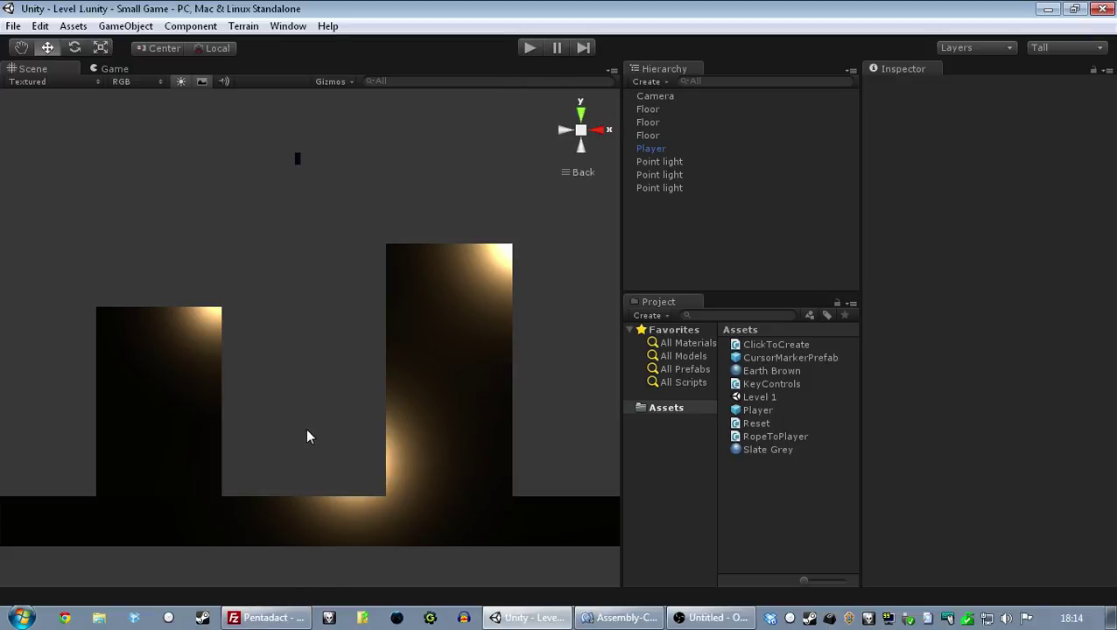
# Switch to MonoDevelop and review KeyControls.cs, from the grounding and movement code up to the motion variables.
pyautogui.click(621, 620)
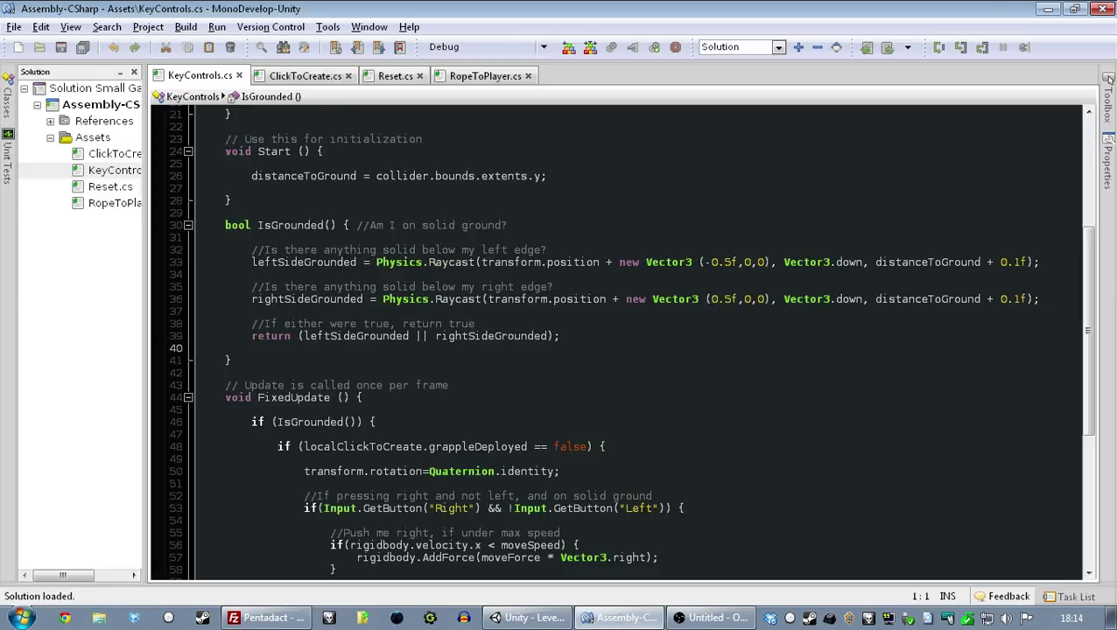
pyautogui.click(661, 337)
pyautogui.scroll(-6, 661, 342)
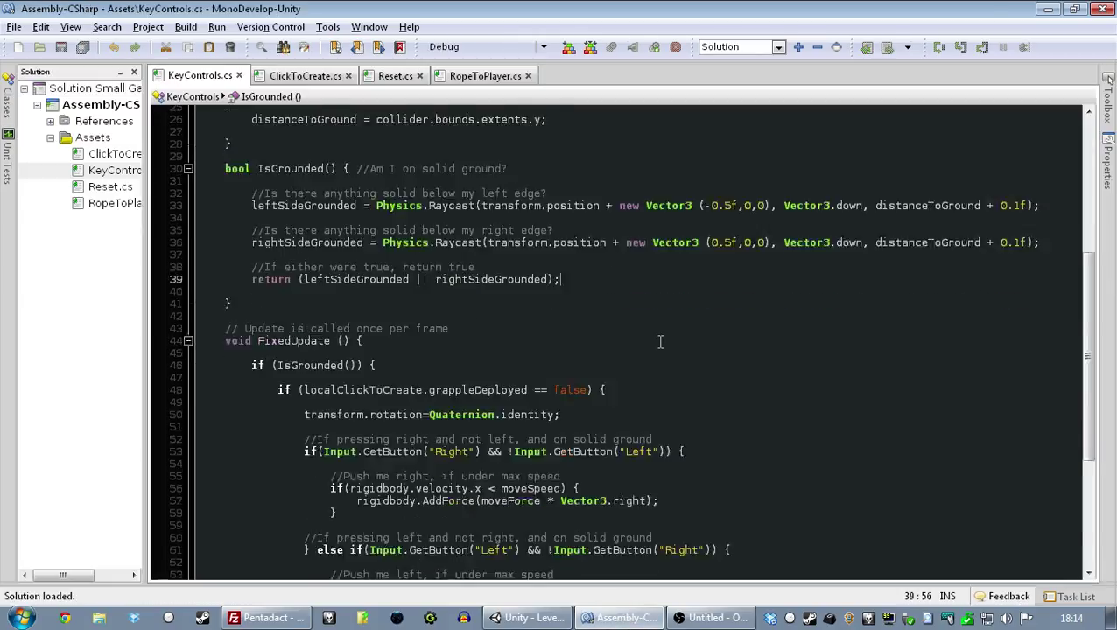
pyautogui.scroll(12, 661, 343)
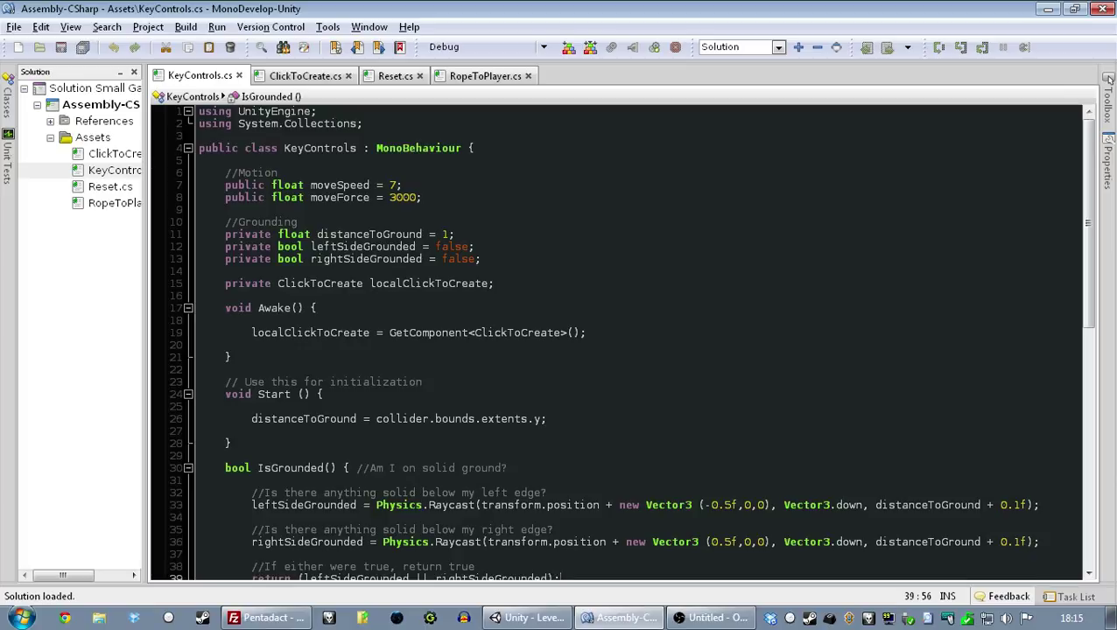
# Return to Unity and restart the playtest of Level 1, retrying the file move when it is reported as failed.
pyautogui.click(527, 619)
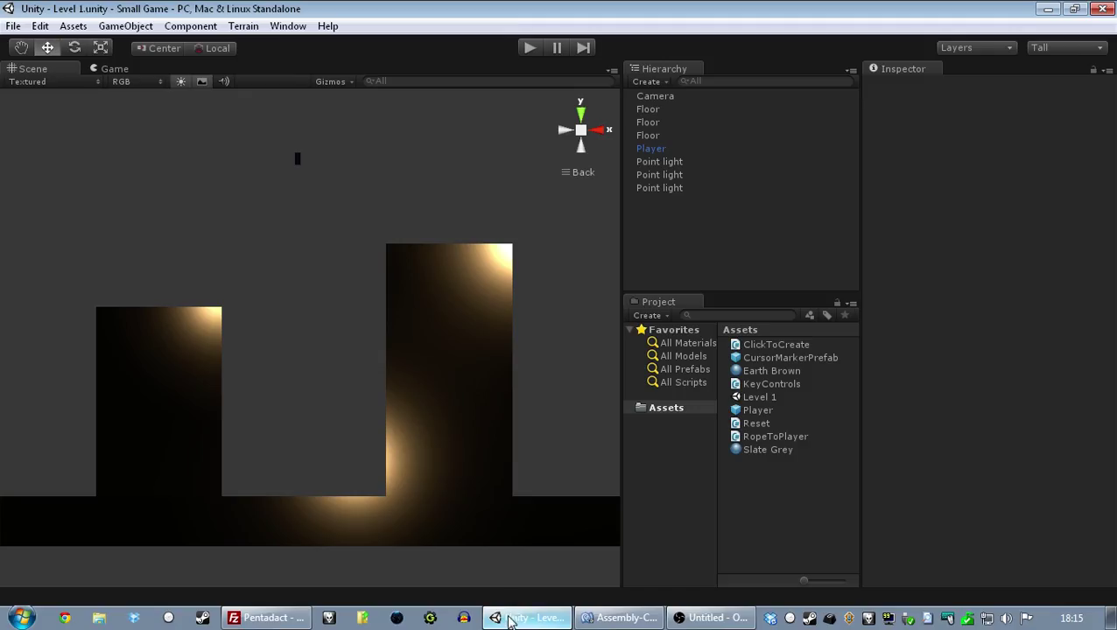
pyautogui.click(529, 51)
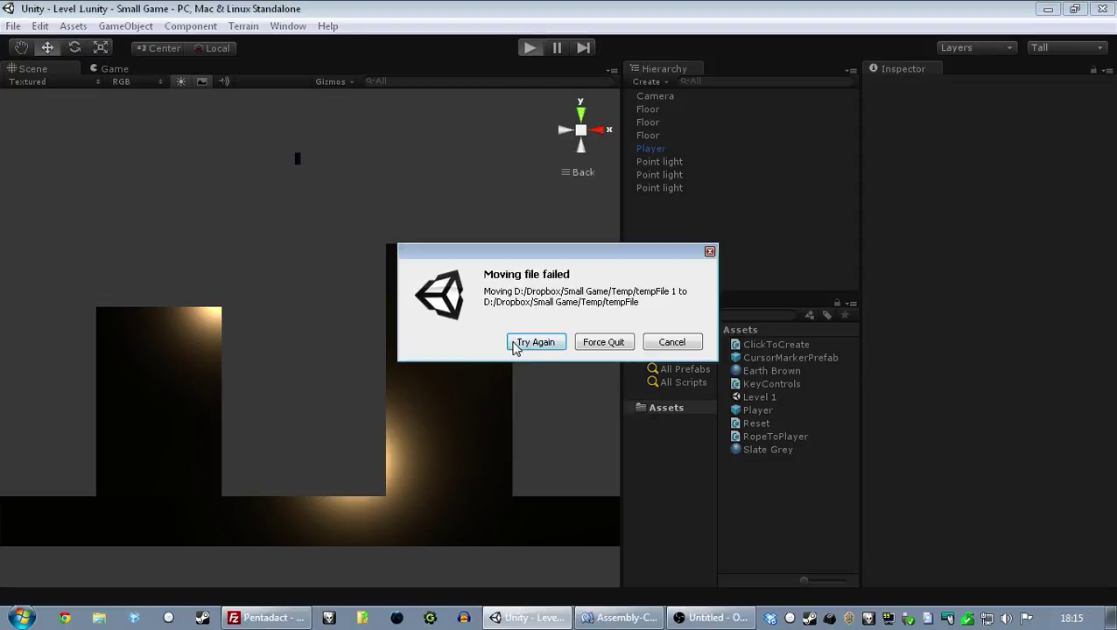
pyautogui.click(538, 345)
# Hang the player on ropes against the shorter block's gap-side wall and release it onto the floor of the gap.
pyautogui.moveTo(450, 179); pyautogui.dragTo(342, 222)
pyautogui.moveTo(478, 142)
pyautogui.mouseDown()
pyautogui.moveTo(506, 145)
pyautogui.moveTo(490, 145)
pyautogui.mouseUp()
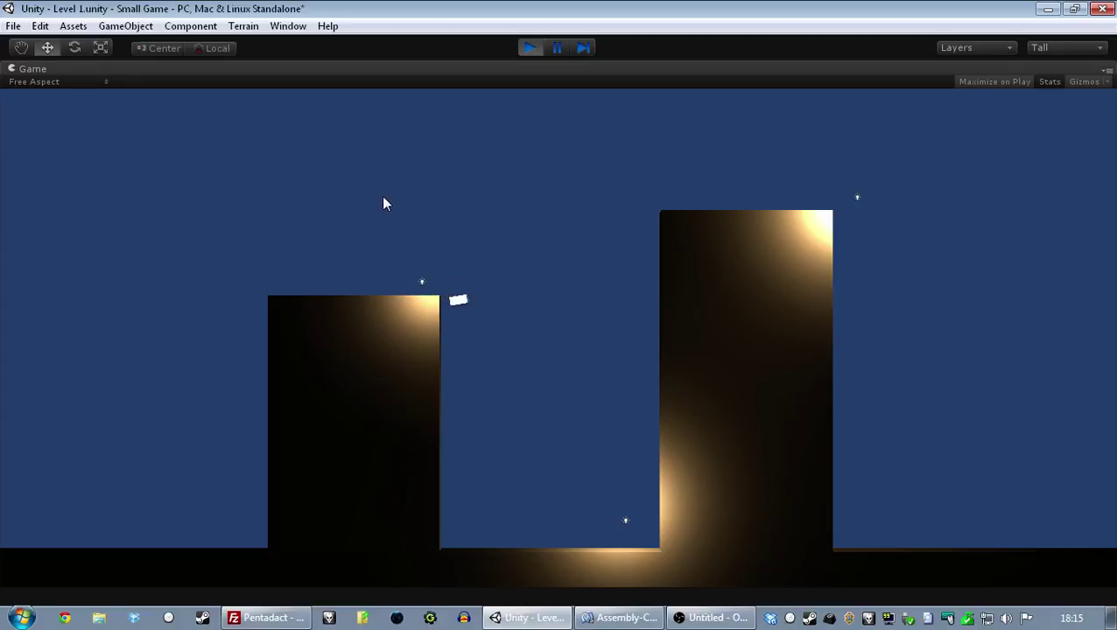
pyautogui.moveTo(351, 194); pyautogui.dragTo(462, 473)
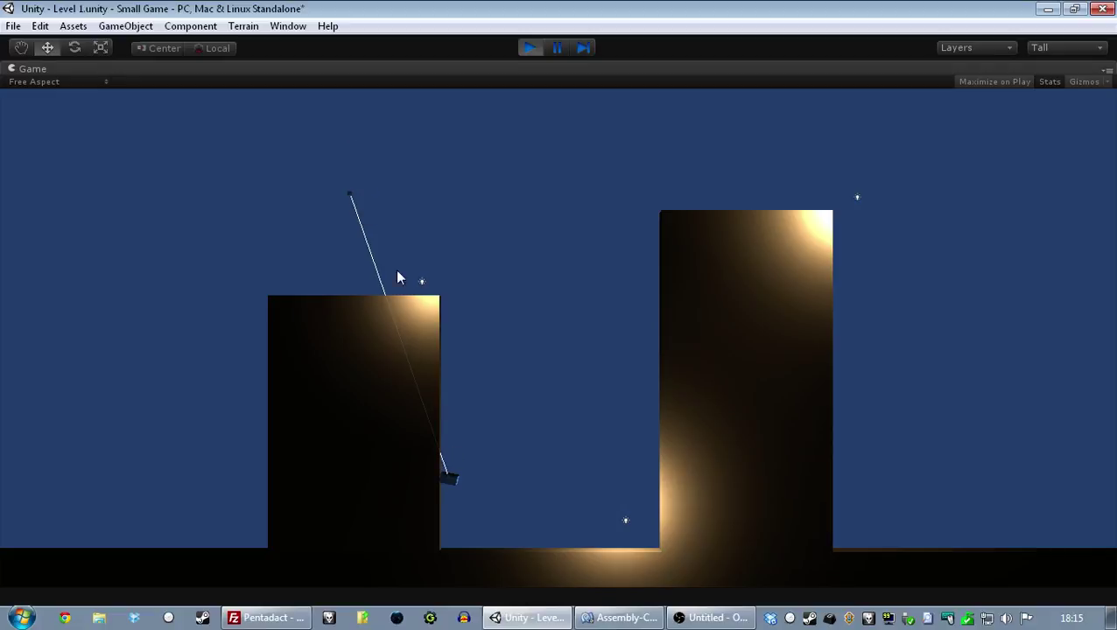
pyautogui.moveTo(397, 271); pyautogui.dragTo(446, 293)
pyautogui.press('a')
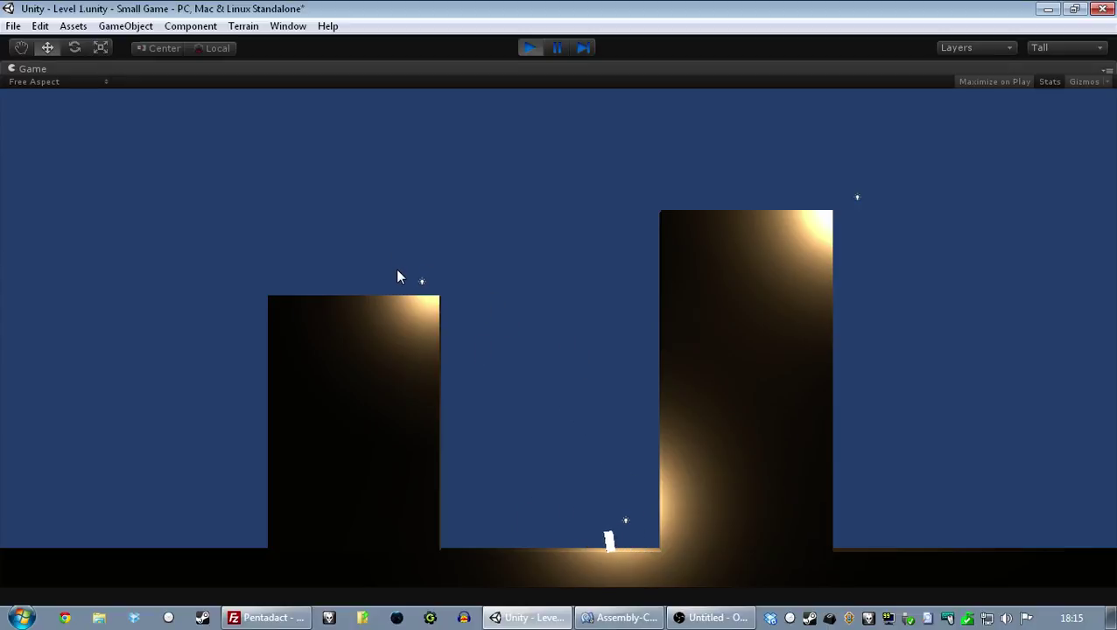
# Rope the player from the gap floor up the shorter block's side wall and onto its top.
pyautogui.click(400, 233)
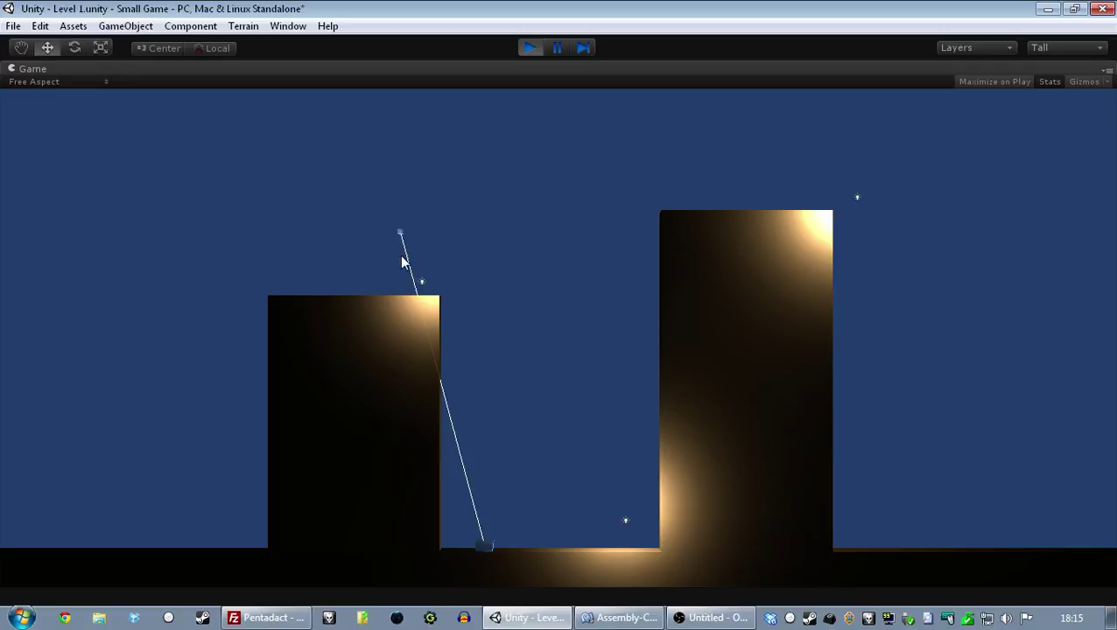
pyautogui.click(436, 232)
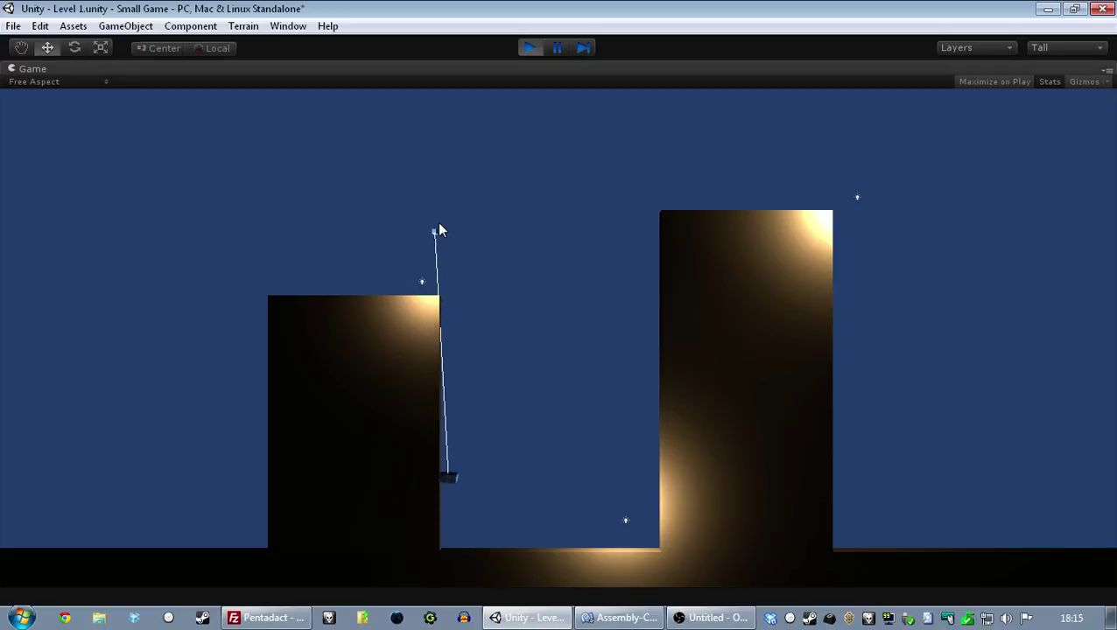
pyautogui.click(319, 127)
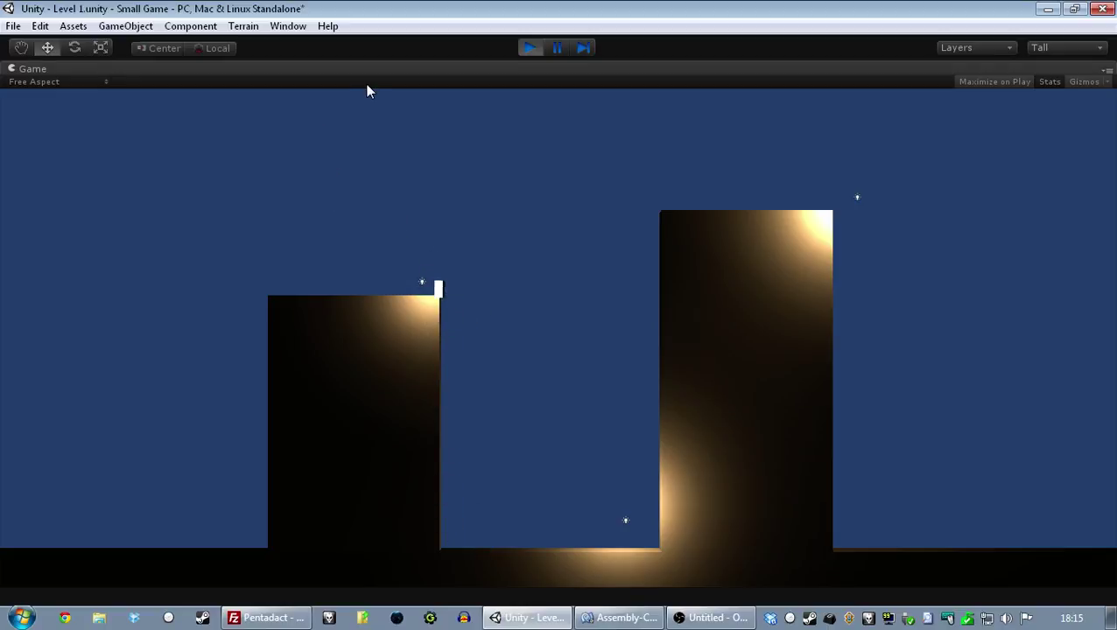
pyautogui.press('a')
# Chain ropes across the gap and over the taller block, and hang the player against its outer side wall.
pyautogui.click(453, 130)
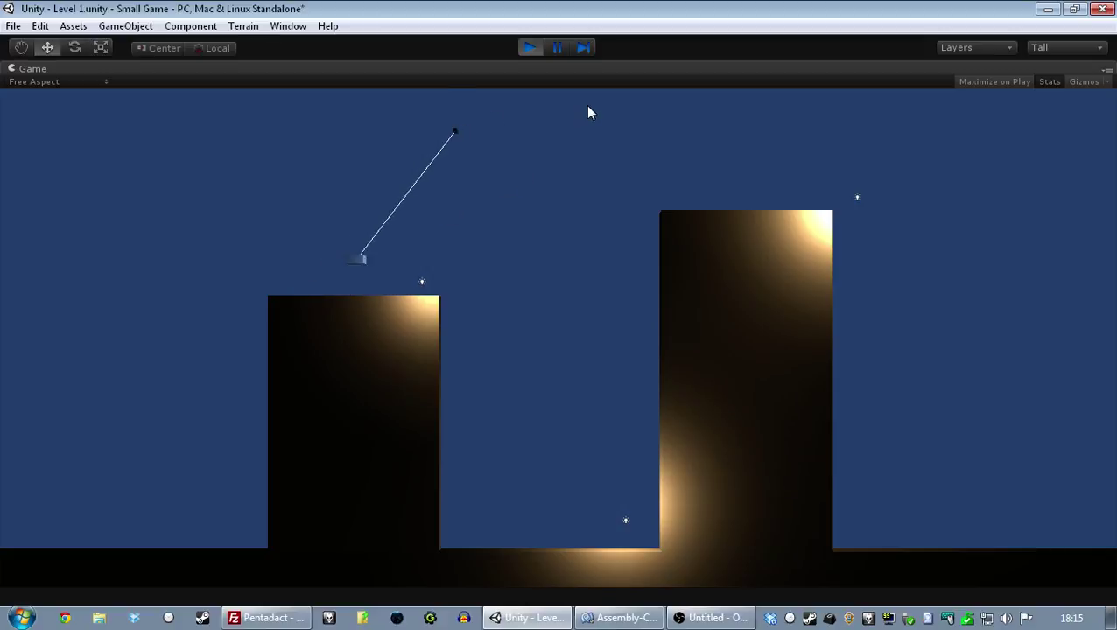
pyautogui.click(570, 97)
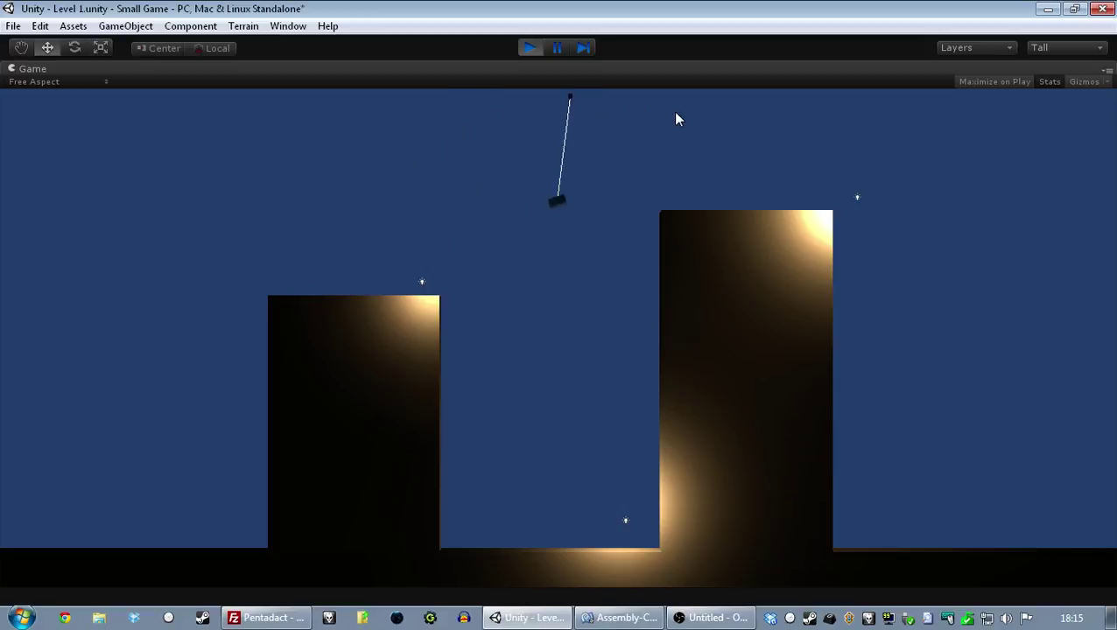
pyautogui.click(720, 104)
pyautogui.moveTo(824, 188); pyautogui.dragTo(901, 215)
pyautogui.press('w')
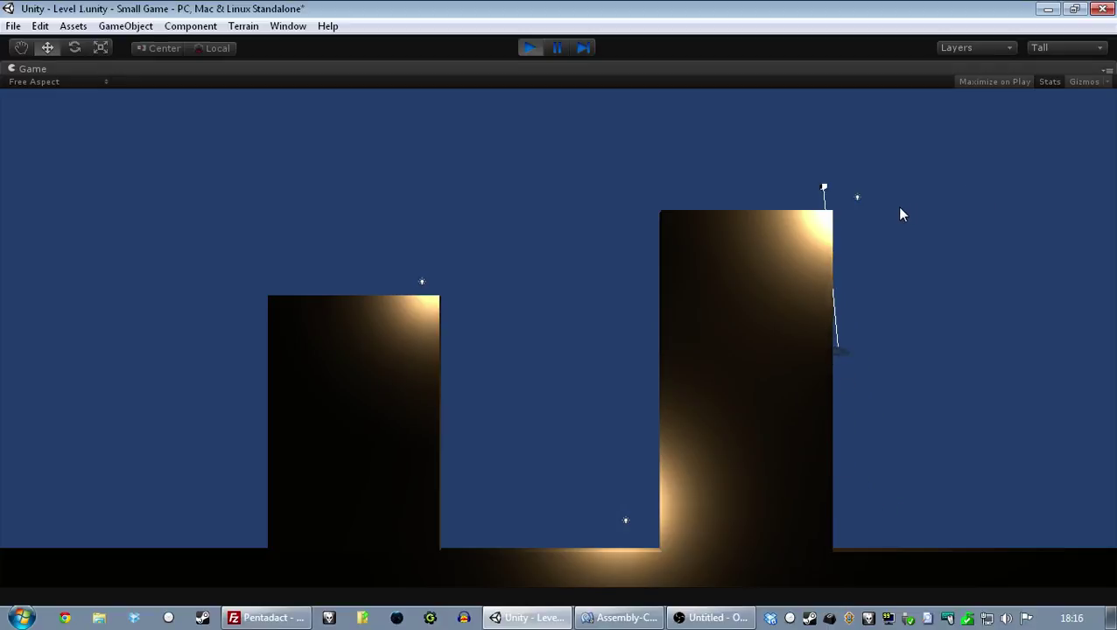
# Rope the player back over the gap above the shorter block, and swing it across again toward the taller block.
pyautogui.press('a')
pyautogui.moveTo(537, 123); pyautogui.dragTo(426, 131)
pyautogui.moveTo(390, 149); pyautogui.dragTo(379, 220)
pyautogui.click(482, 142)
pyautogui.click(565, 108)
pyautogui.click(679, 104)
# Rope the player back from the taller block's side and land it on the shorter block's top.
pyautogui.click(521, 228)
pyautogui.click(416, 116)
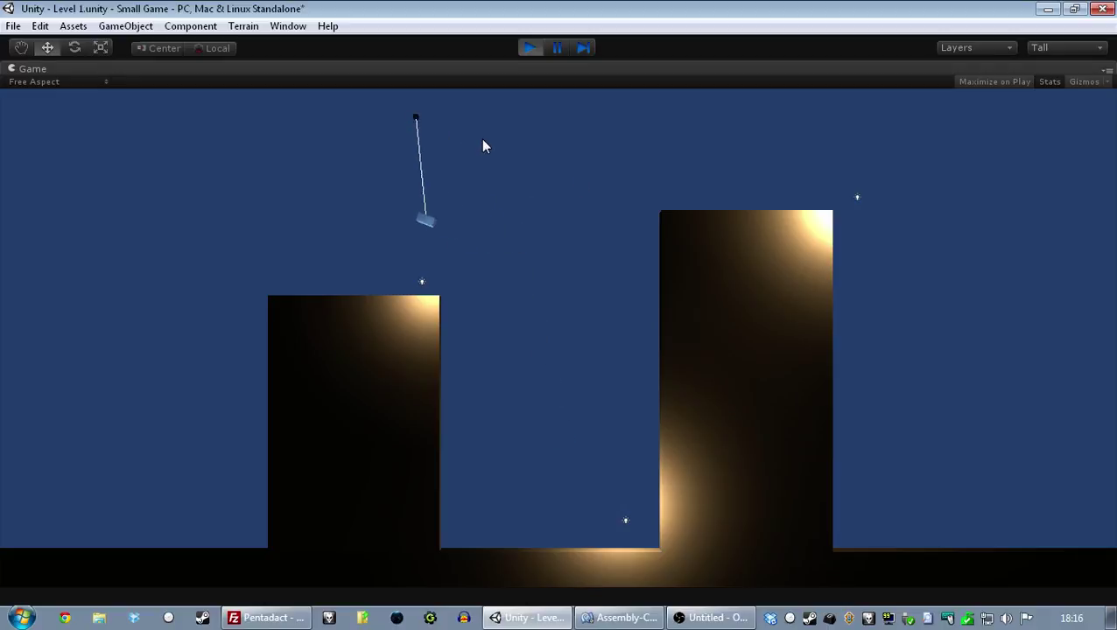
pyautogui.moveTo(482, 139); pyautogui.dragTo(455, 141)
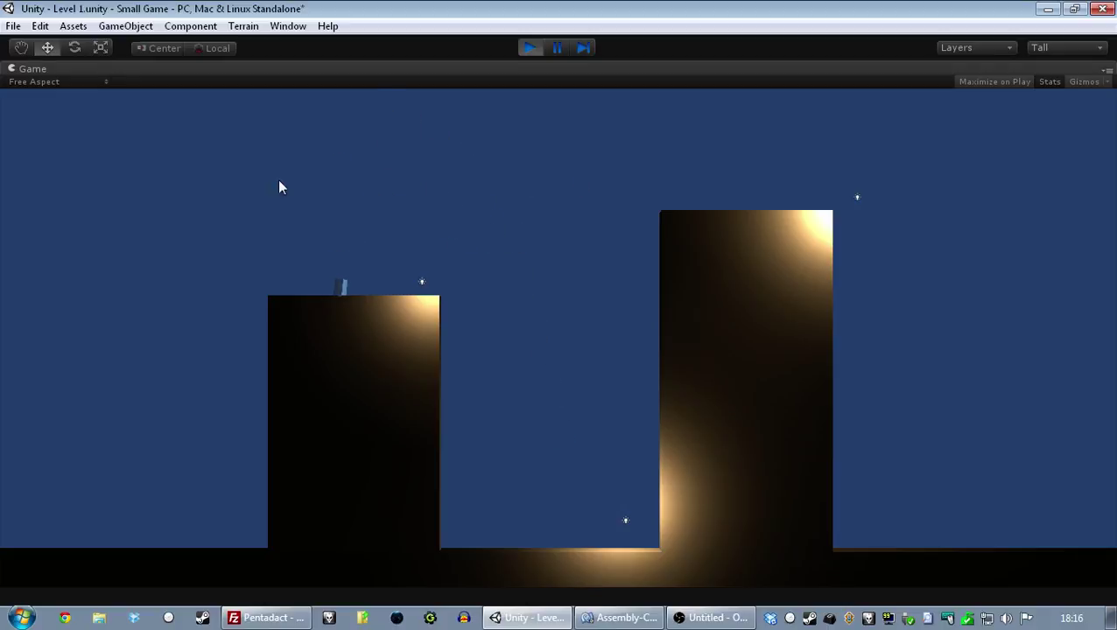
# Swing the player off the shorter block with a rope over the gap and sling it above the taller block.
pyautogui.press('d')
pyautogui.click(610, 156)
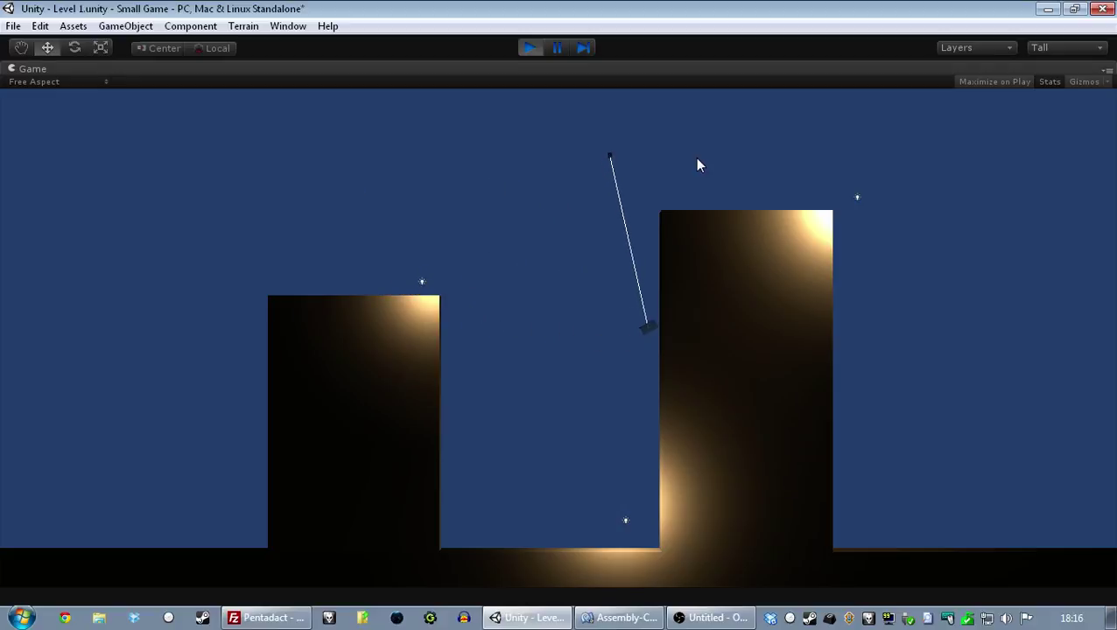
pyautogui.click(676, 123)
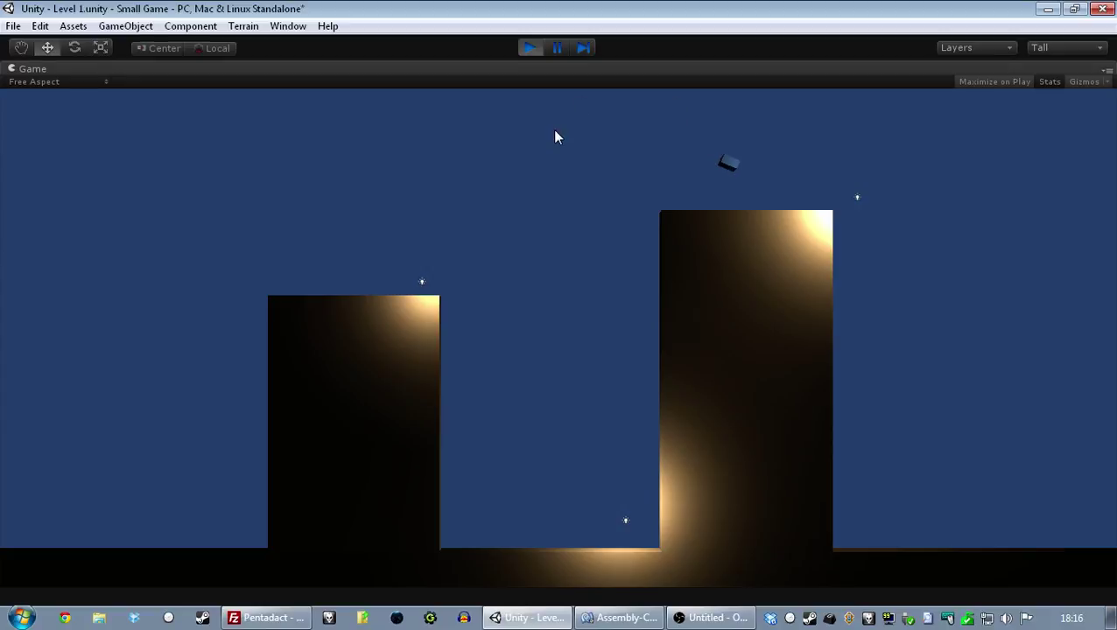
# Rope the player from the taller block back across the gap and up over the shorter block's edge.
pyautogui.press('a')
pyautogui.click(461, 114)
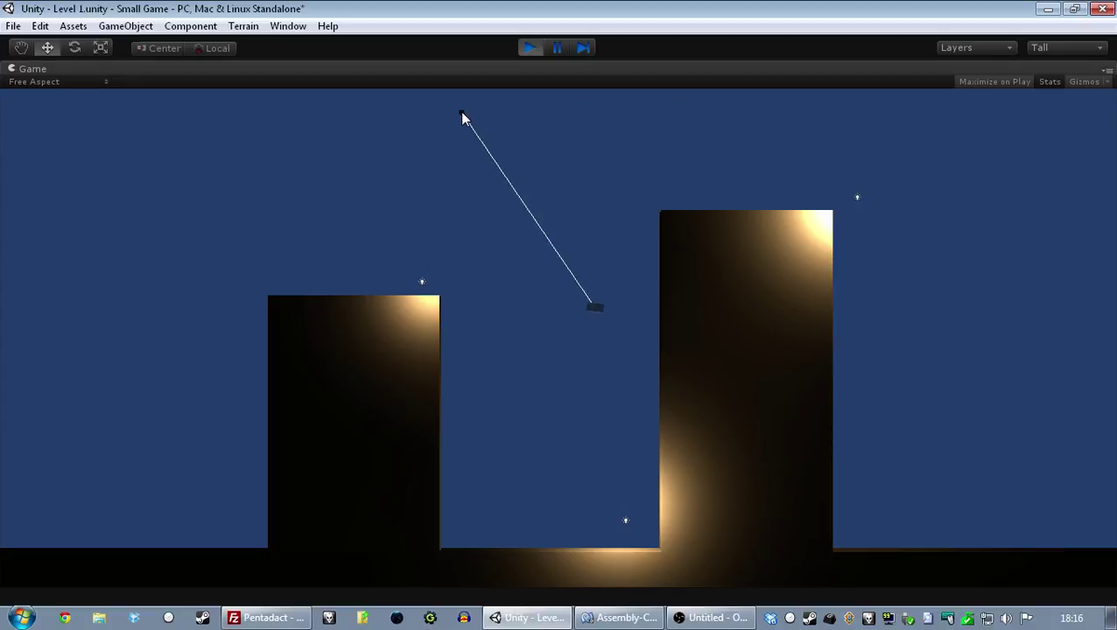
pyautogui.click(406, 177)
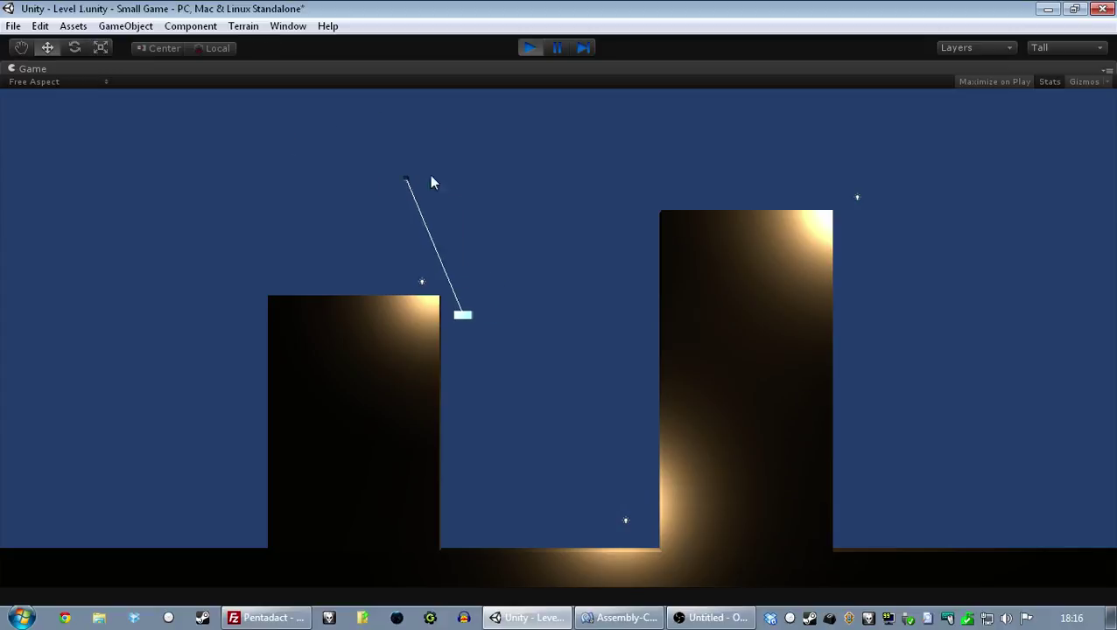
pyautogui.click(434, 176)
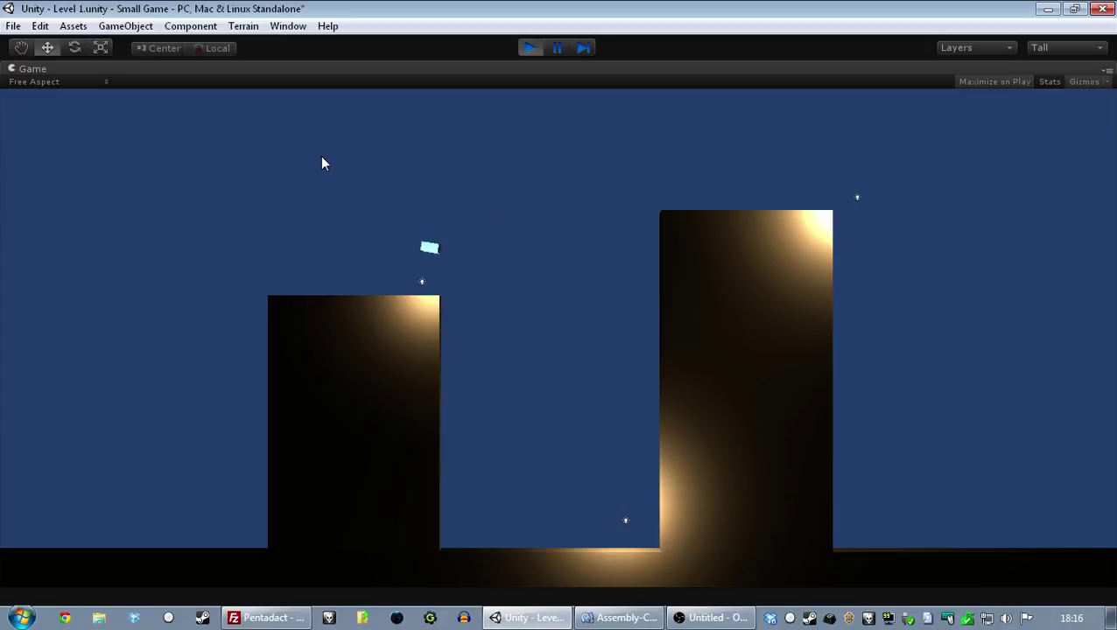
pyautogui.press('a')
# Chain three ropes to swing the player from the shorter block up to the taller block's gap-side top corner.
pyautogui.press('d')
pyautogui.click(442, 170)
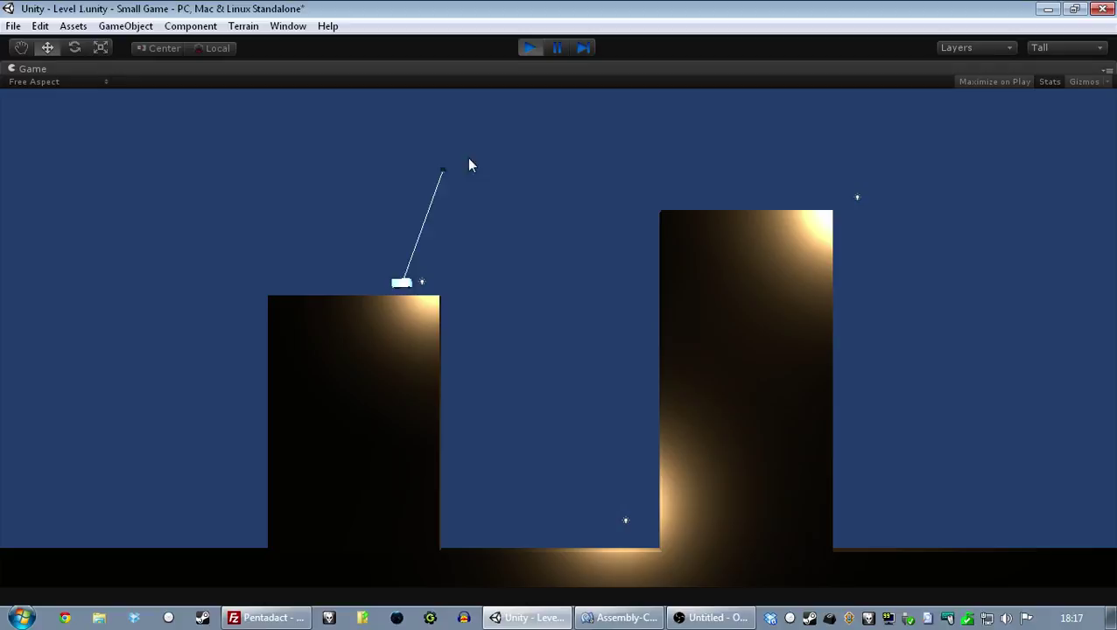
pyautogui.click(548, 135)
pyautogui.click(696, 147)
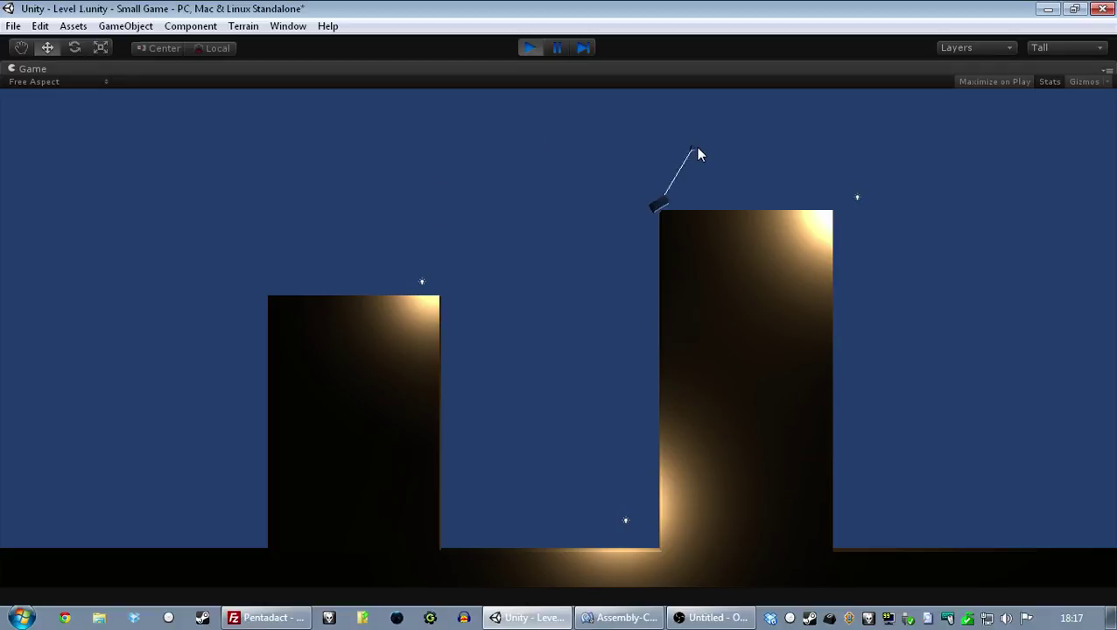
# Pull the player off the taller block's top with a rope over the gap and land it on the shorter block.
pyautogui.press('a')
pyautogui.click(529, 171)
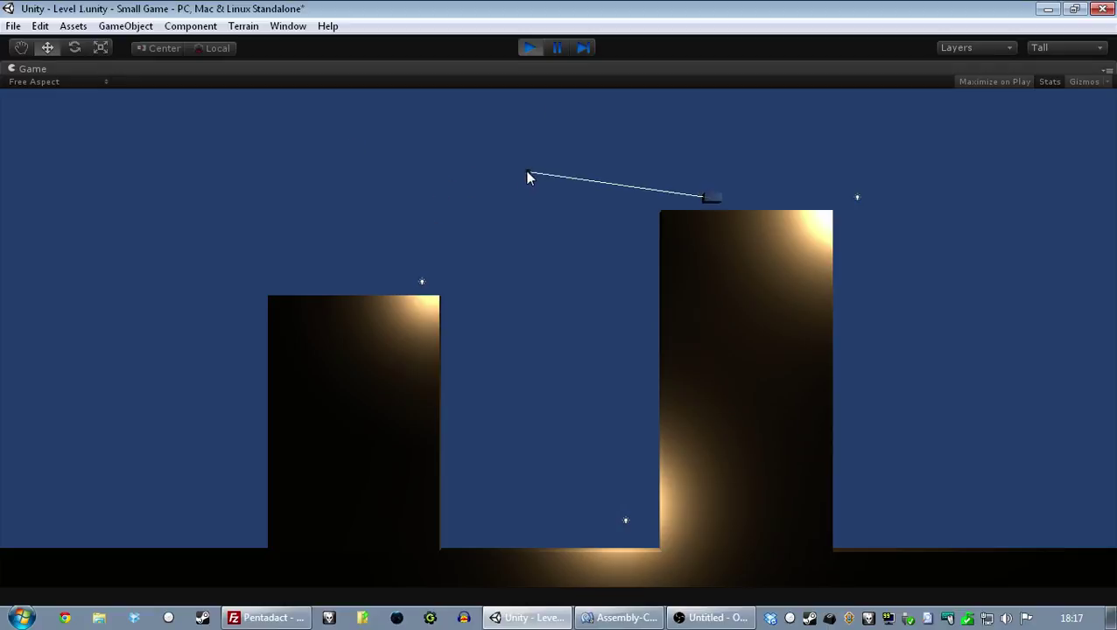
pyautogui.click(390, 155)
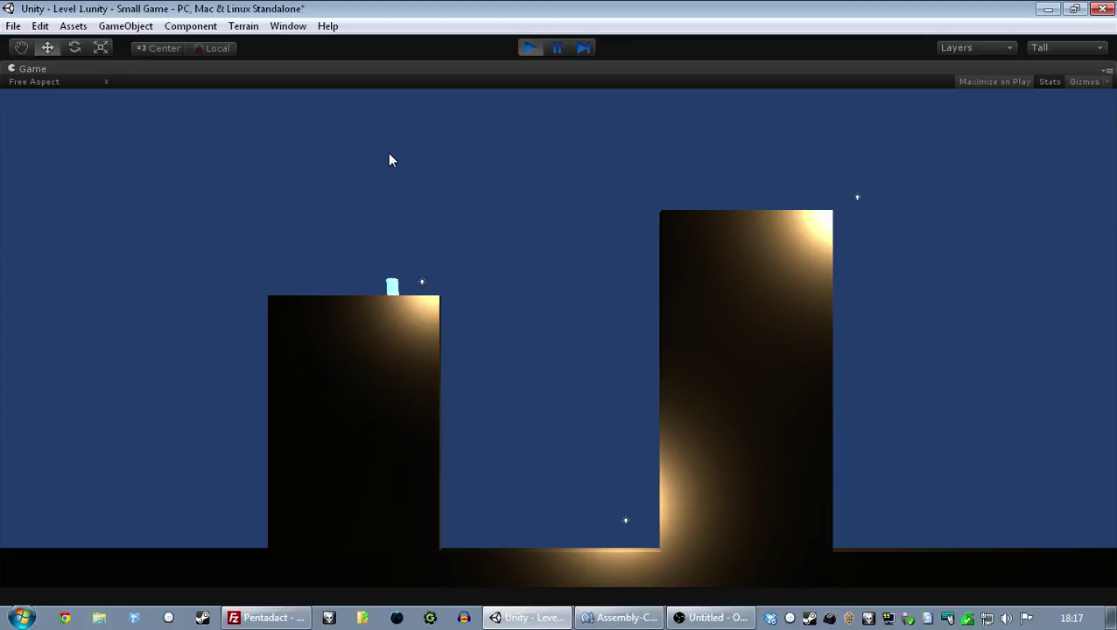
# Swing the player off the shorter block's outer edge on ropes, sway it back and forth, and rope it back toward the top.
pyautogui.press('a')
pyautogui.click(338, 256)
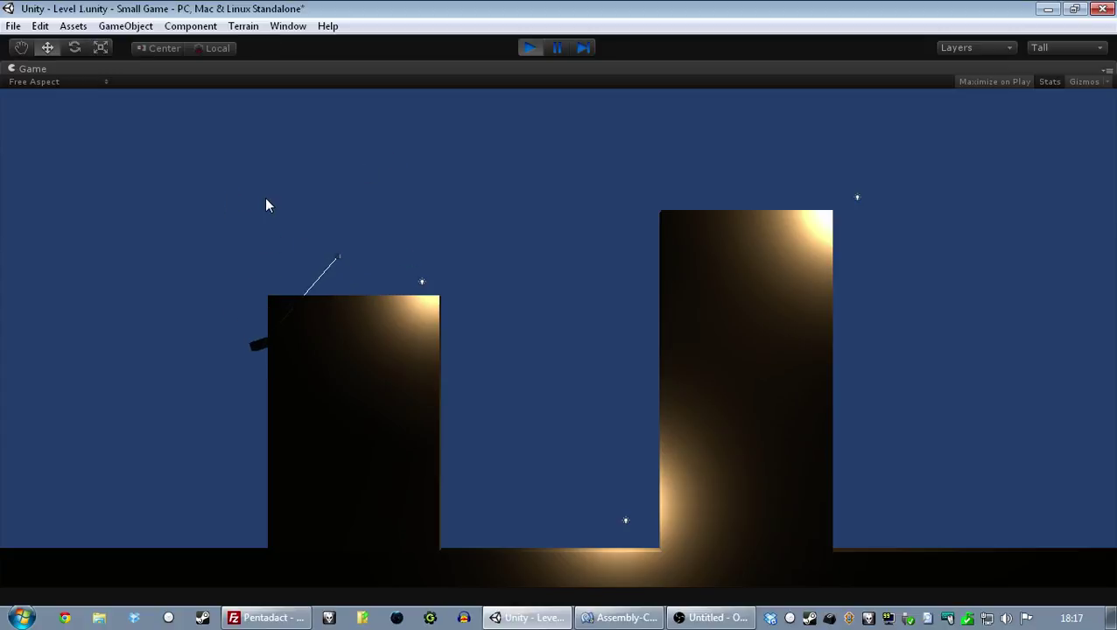
pyautogui.click(214, 211)
pyautogui.press('a')
pyautogui.press('d')
pyautogui.press('a')
pyautogui.press('d')
pyautogui.click(261, 313)
pyautogui.click(311, 276)
# Move the player along the shorter block toward the gap and swing it on two high ropes toward the taller block.
pyautogui.press('d')
pyautogui.click(564, 152)
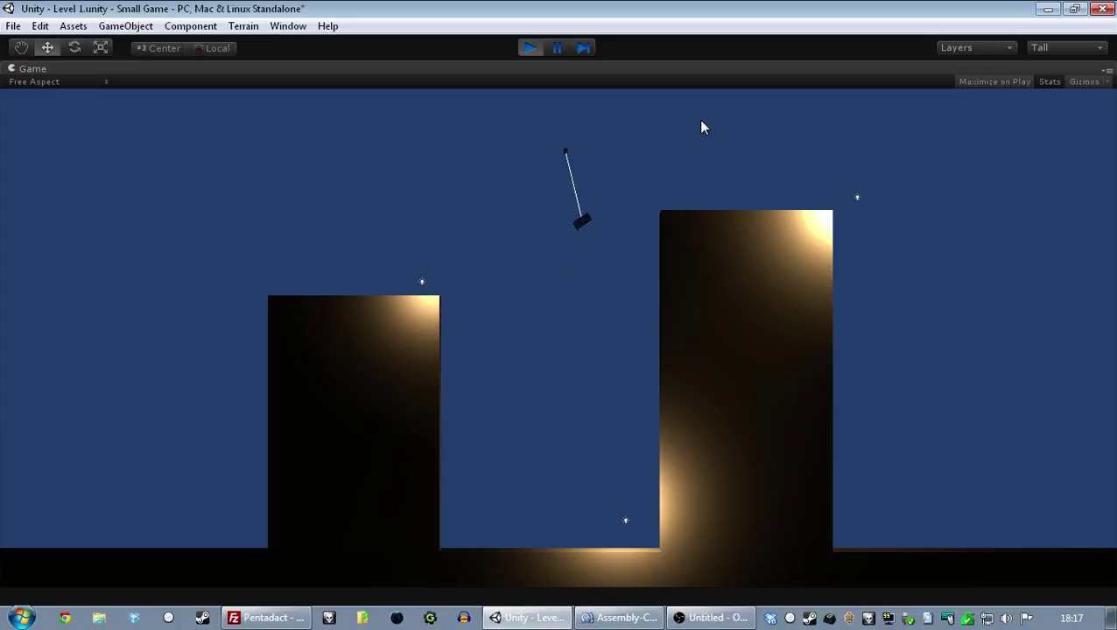
pyautogui.click(644, 114)
# Swing the player on a rope placed low in the gap, and move it along the floor to the taller block's base.
pyautogui.press('a')
pyautogui.click(568, 388)
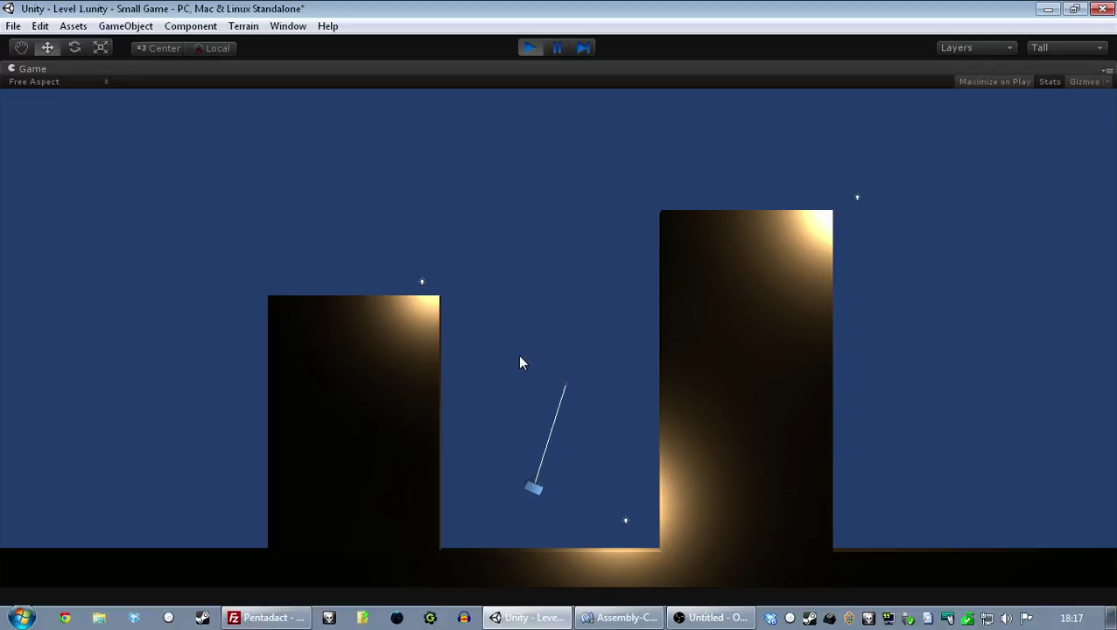
pyautogui.press('d')
pyautogui.press('d')
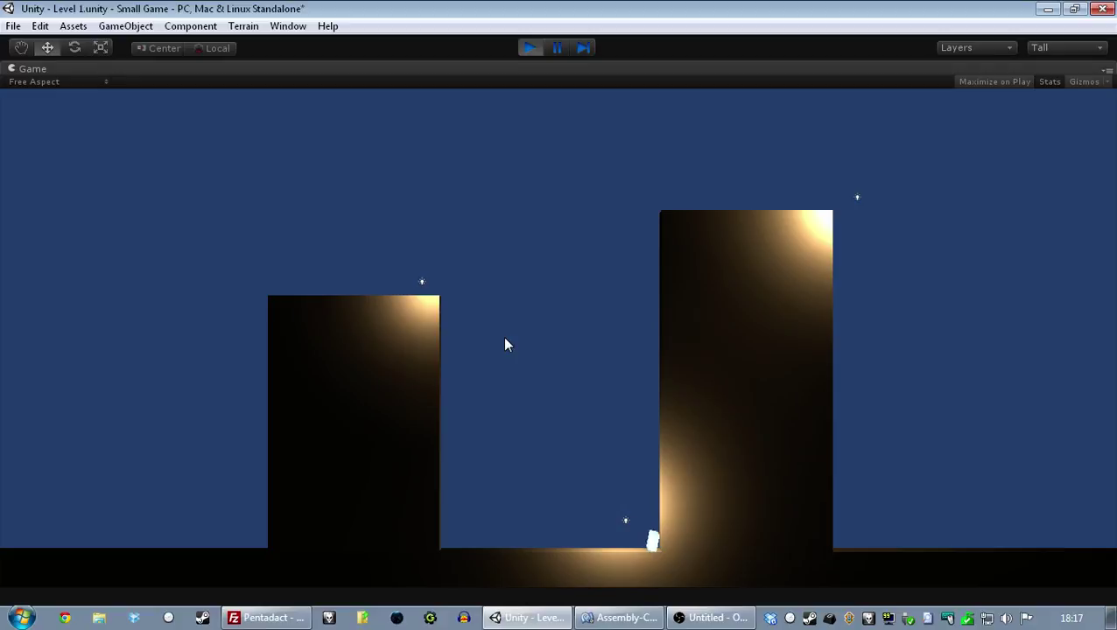
# Move the player across the gap floor toward the shorter block and chain ropes upward to reach the taller block's top.
pyautogui.press('a')
pyautogui.press('a')
pyautogui.click(463, 250)
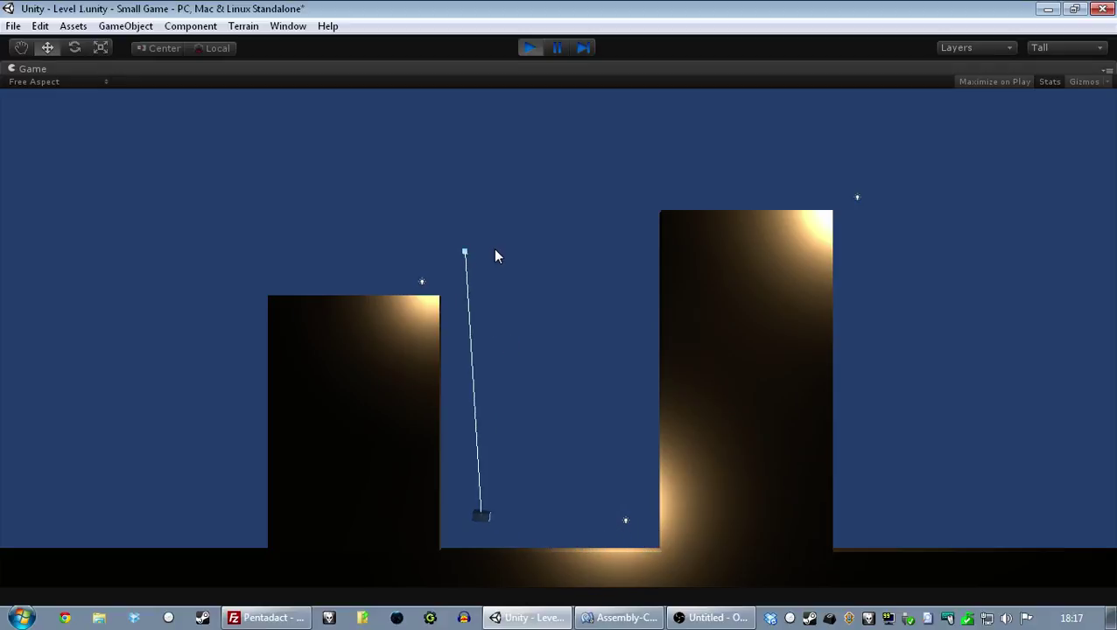
pyautogui.click(582, 164)
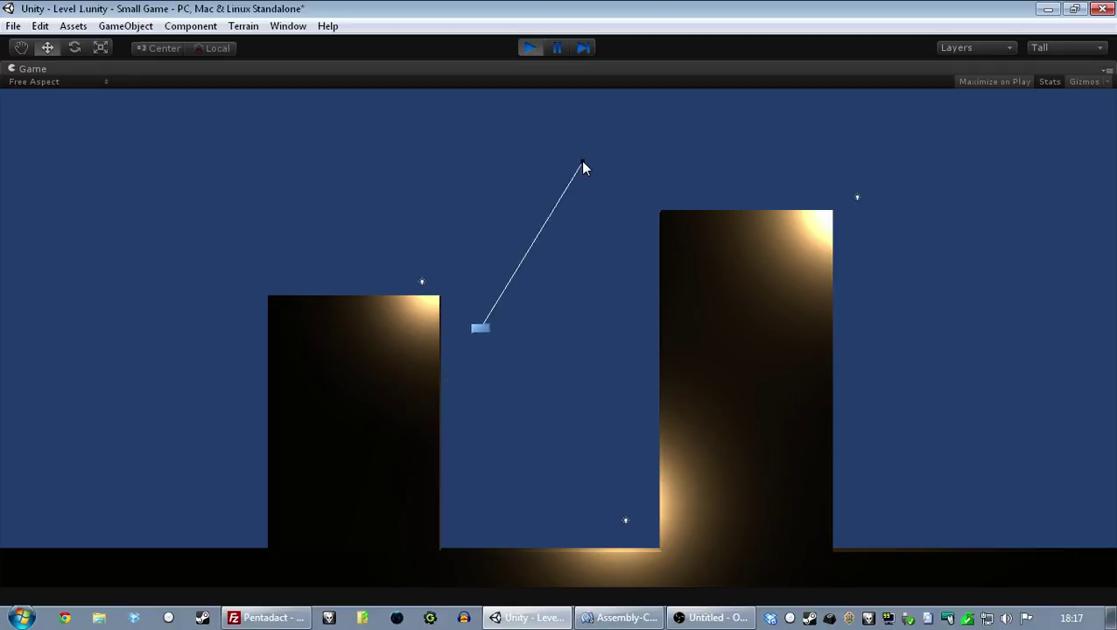
pyautogui.click(653, 116)
# Swing the player off the taller block's outer edge on a rope, and rope it back over the block's top.
pyautogui.press('d')
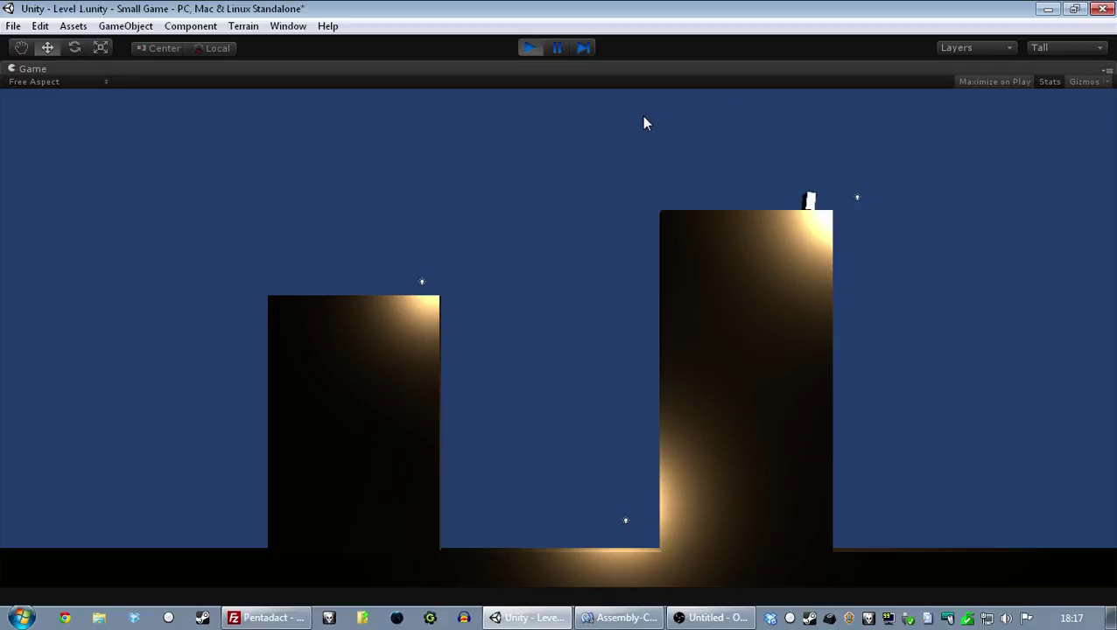
pyautogui.click(876, 137)
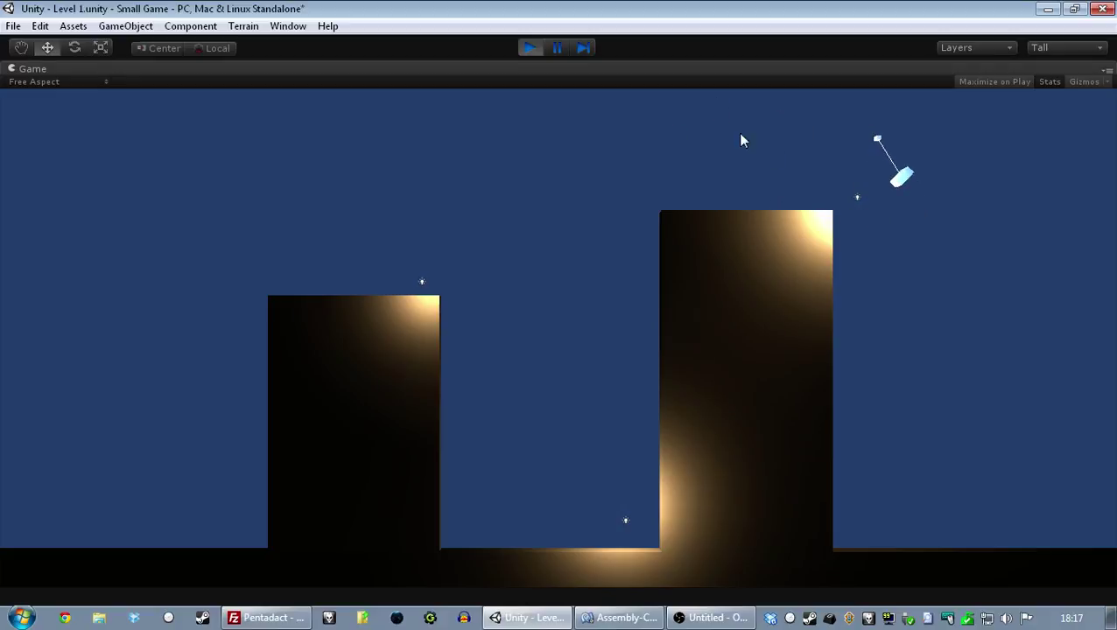
pyautogui.click(696, 98)
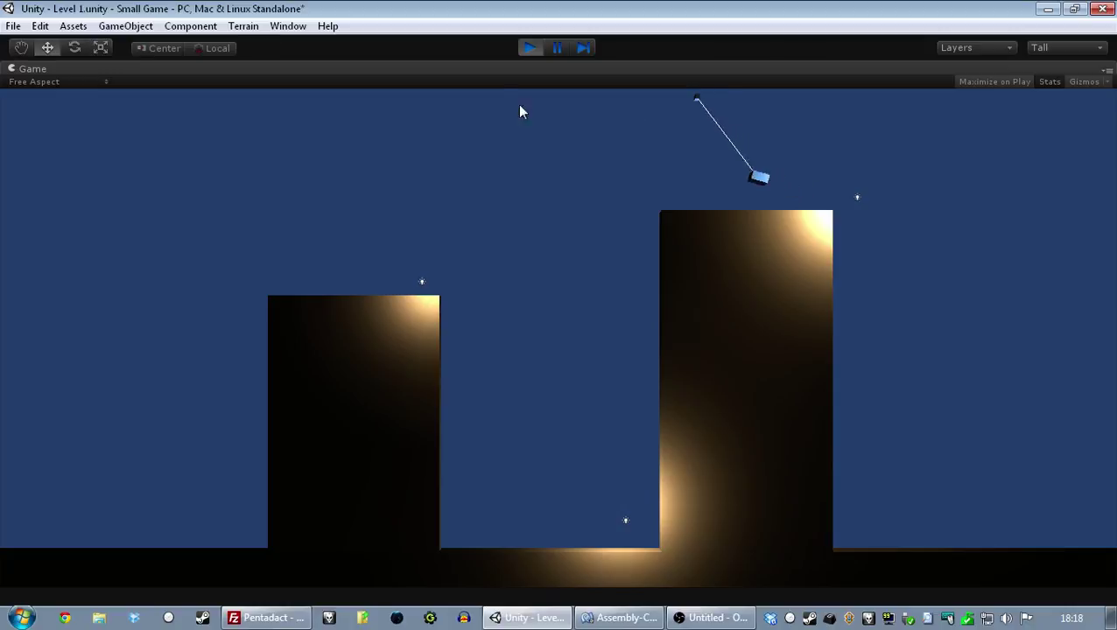